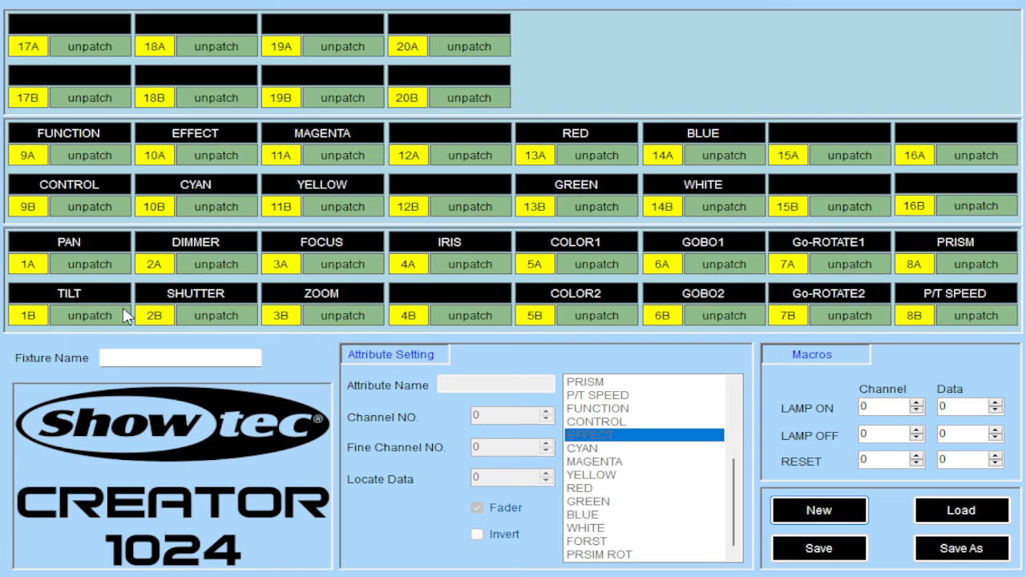
# Name the fixture BEAM-275W.
pyautogui.click(126, 357)
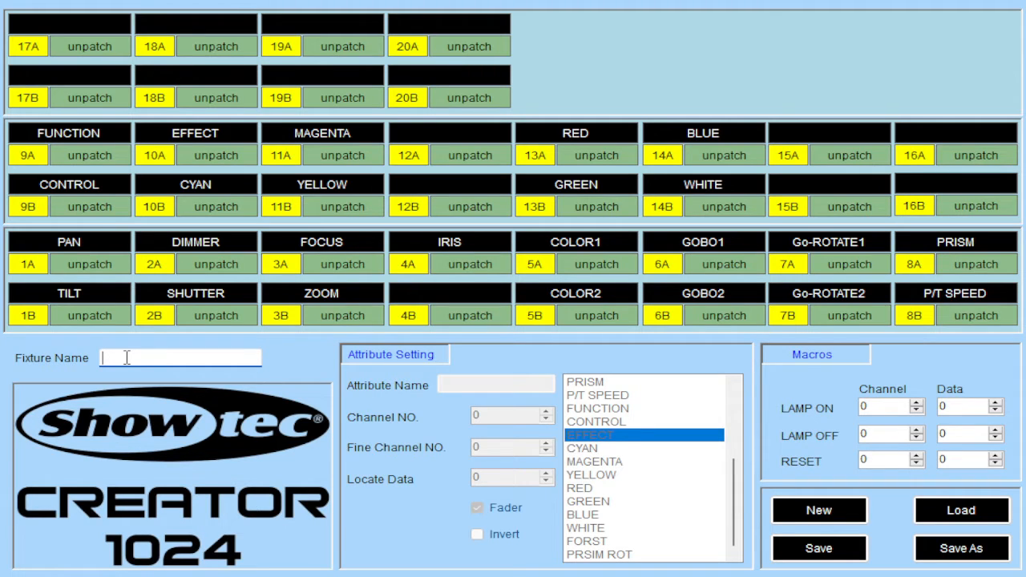
pyautogui.write('BEAM-275W')
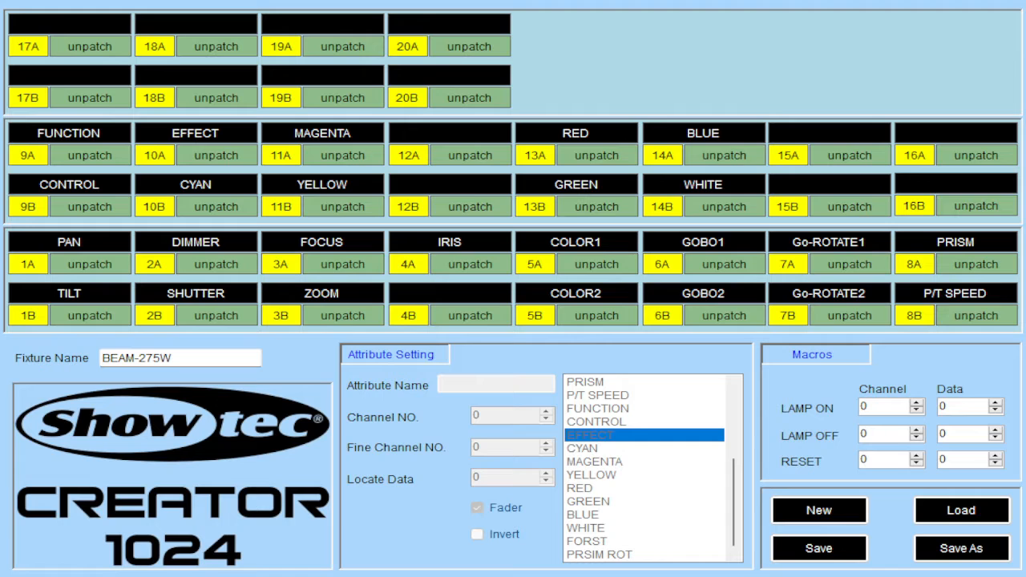
pyautogui.click(44, 415)
pyautogui.click(171, 358)
# Patch COLOR1 to channel 1, SHUTTER to channel 2 and DIMMER to channel 3.
pyautogui.click(588, 248)
pyautogui.write('1')
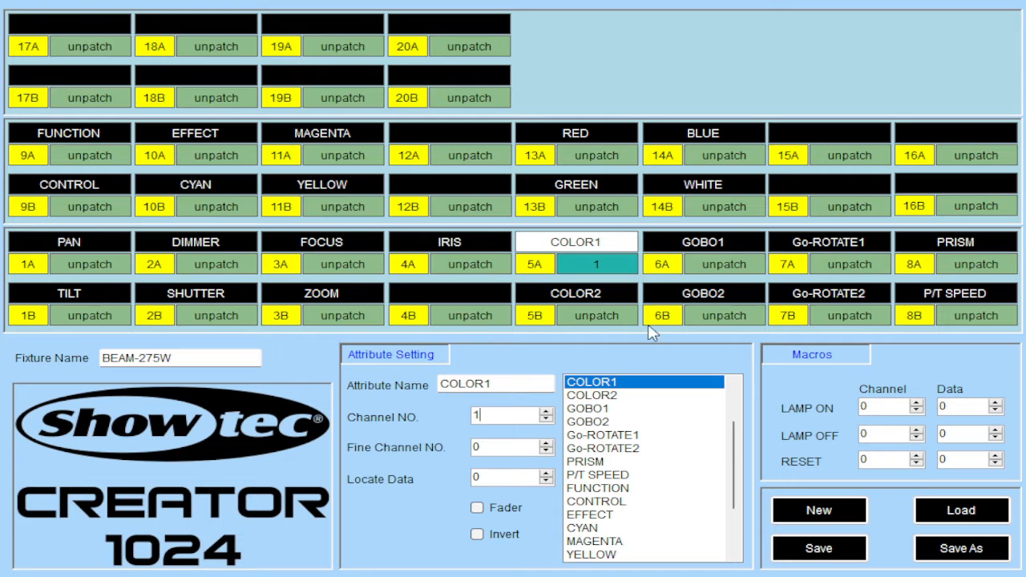
pyautogui.click(224, 299)
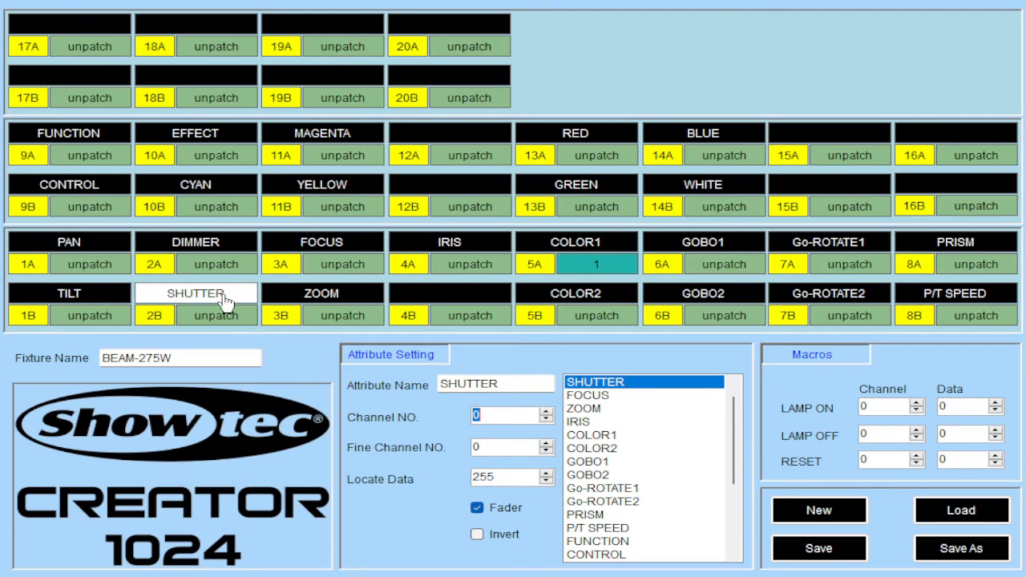
pyautogui.write('2')
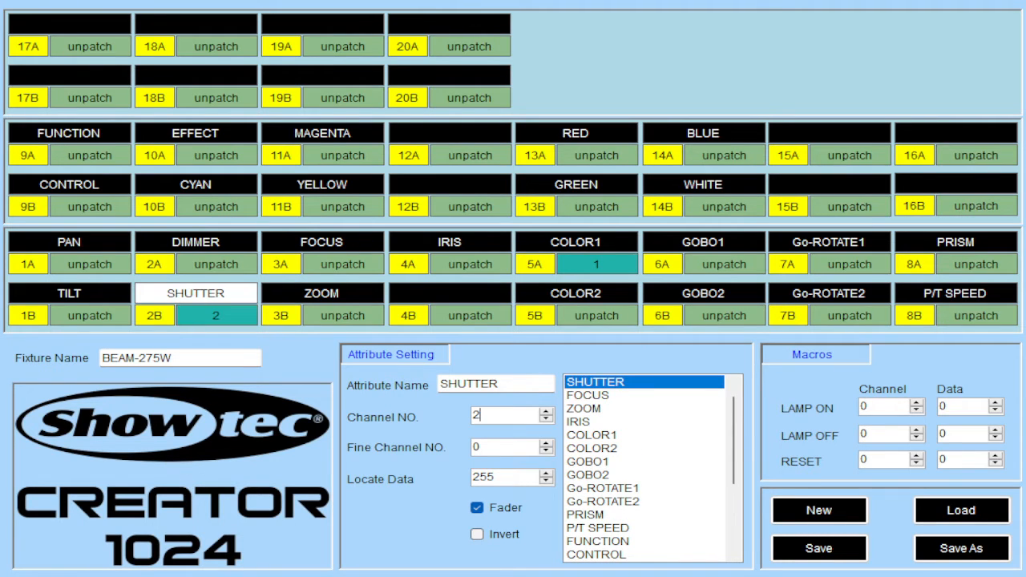
pyautogui.click(229, 243)
pyautogui.write('3')
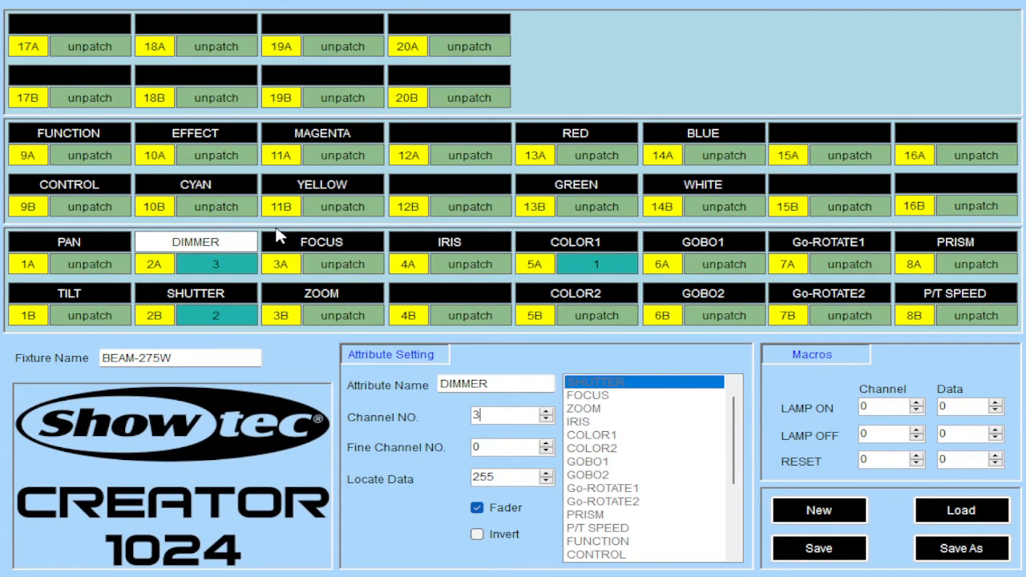
# Patch GOBO1 to channel 4 and PRISM to channel 5.
pyautogui.click(706, 244)
pyautogui.write('4')
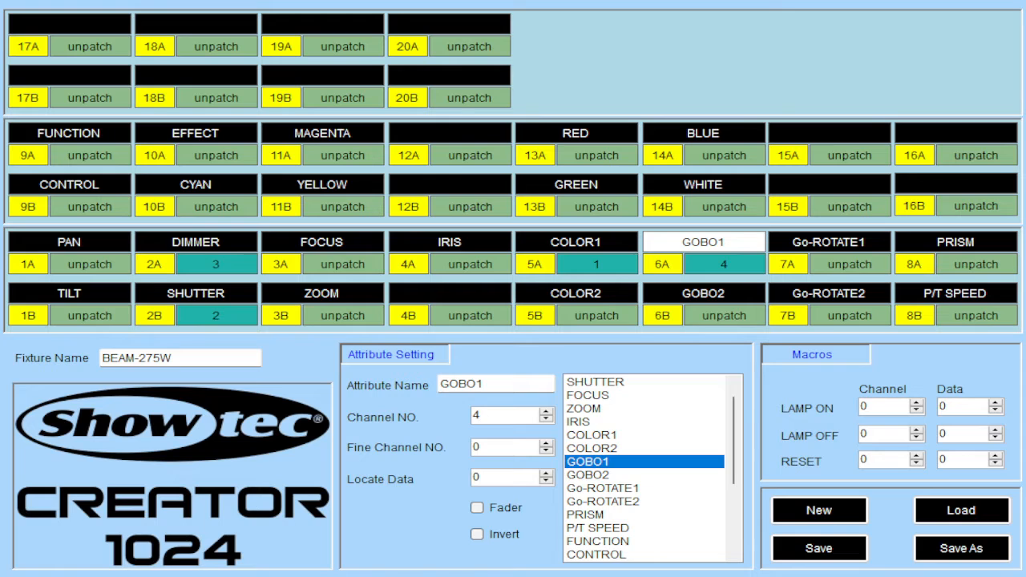
pyautogui.click(956, 245)
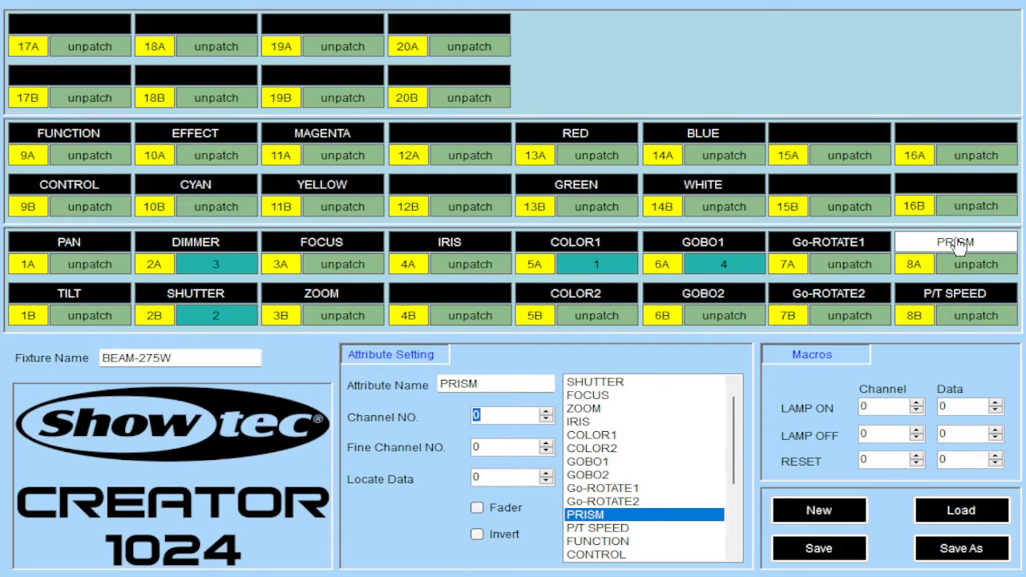
pyautogui.write('5')
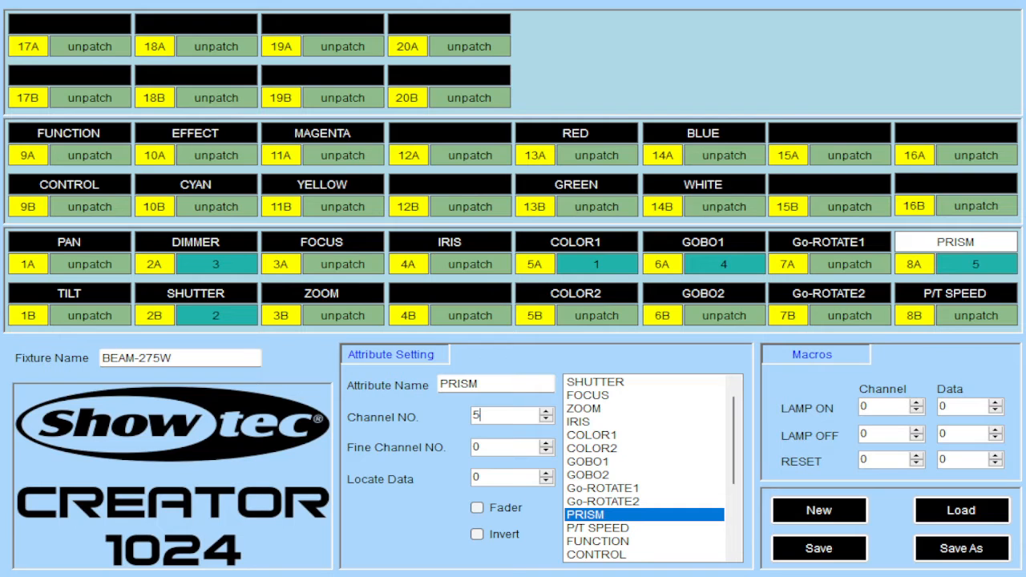
# Change the attribute of slot 8B to PRSIM ROT and the attribute of slot 9B to P/T SPEED.
pyautogui.click(962, 297)
pyautogui.scroll(-3, 630, 473)
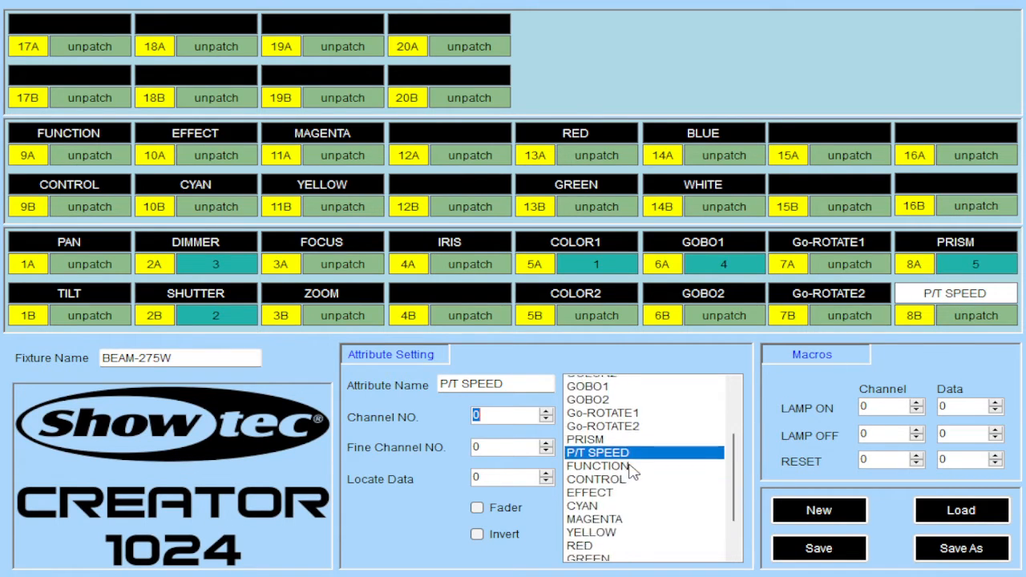
pyautogui.scroll(-2, 630, 473)
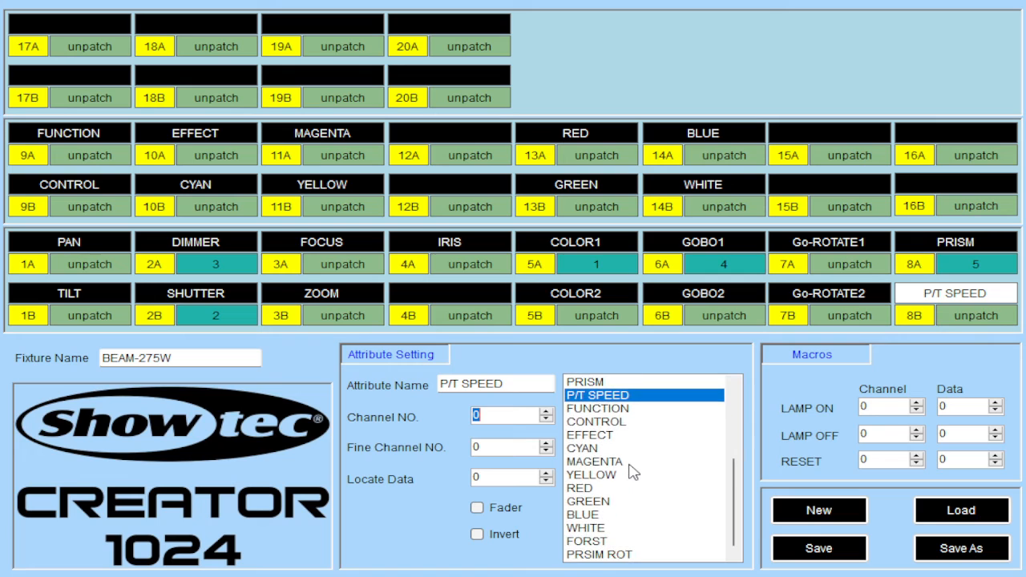
pyautogui.click(611, 555)
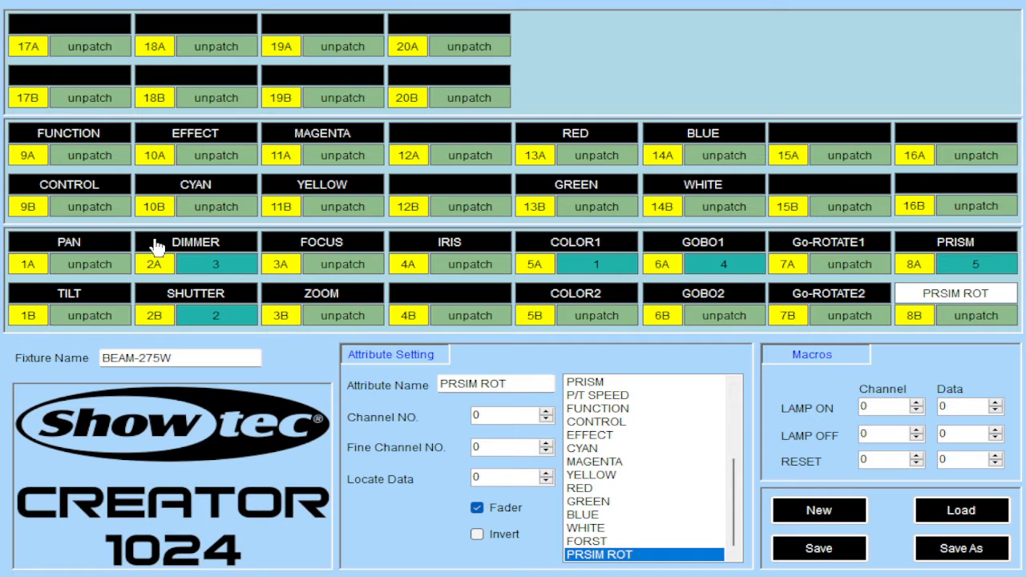
pyautogui.click(80, 192)
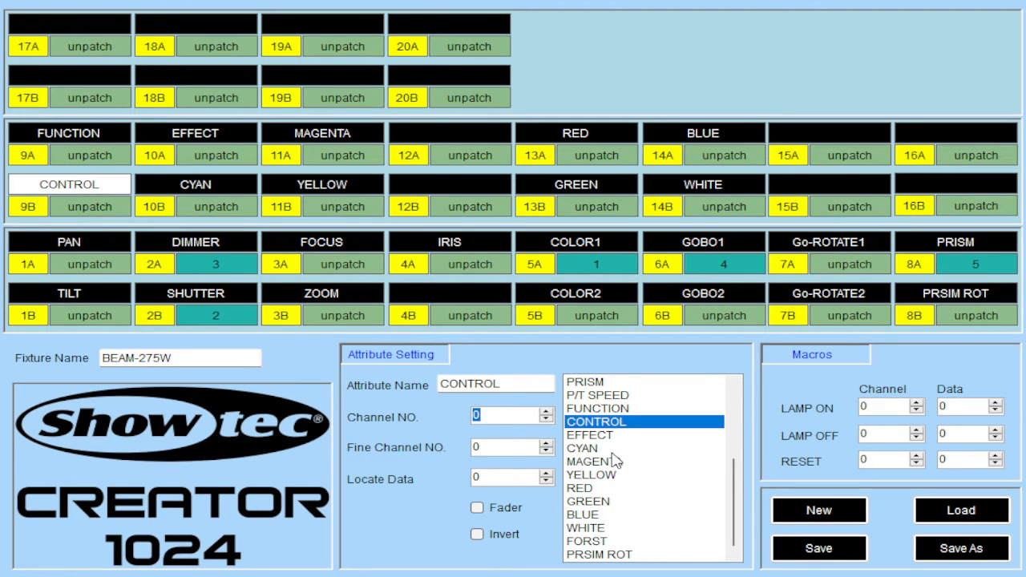
pyautogui.click(619, 398)
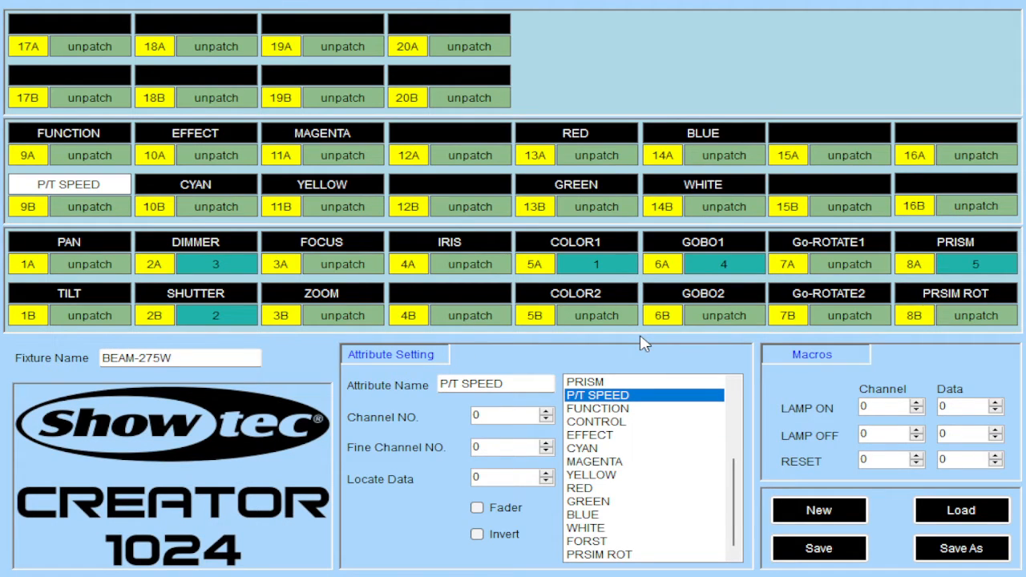
# Patch Go-ROTATE1 to channel 7 and PRSIM ROT to channel 6.
pyautogui.click(872, 255)
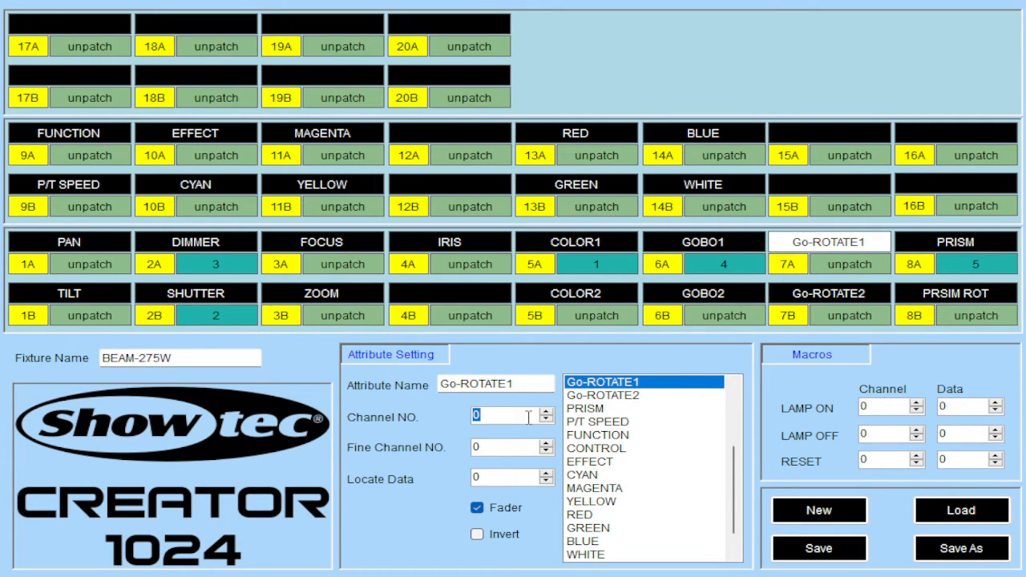
pyautogui.write('7')
pyautogui.click(951, 295)
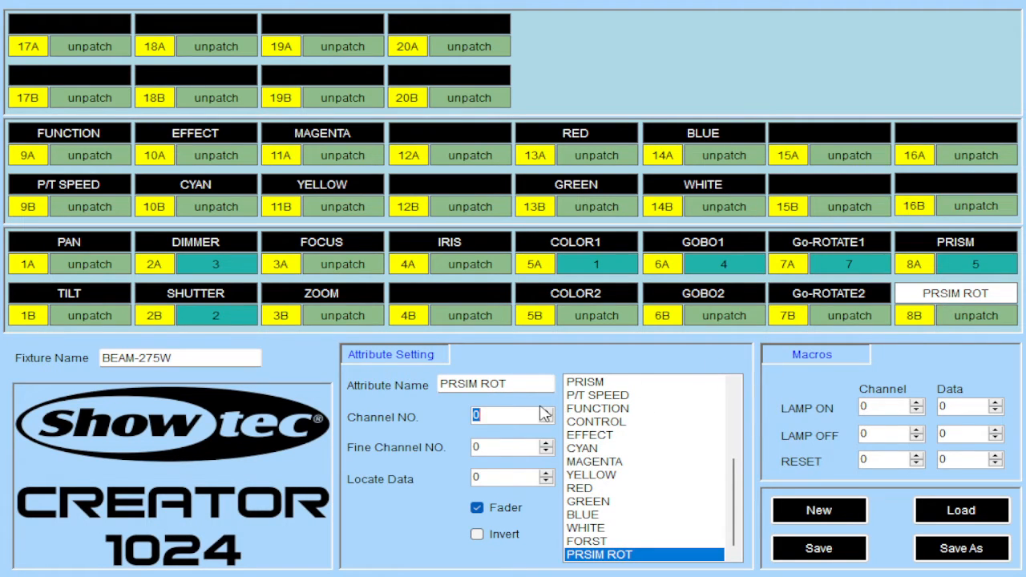
pyautogui.write('6')
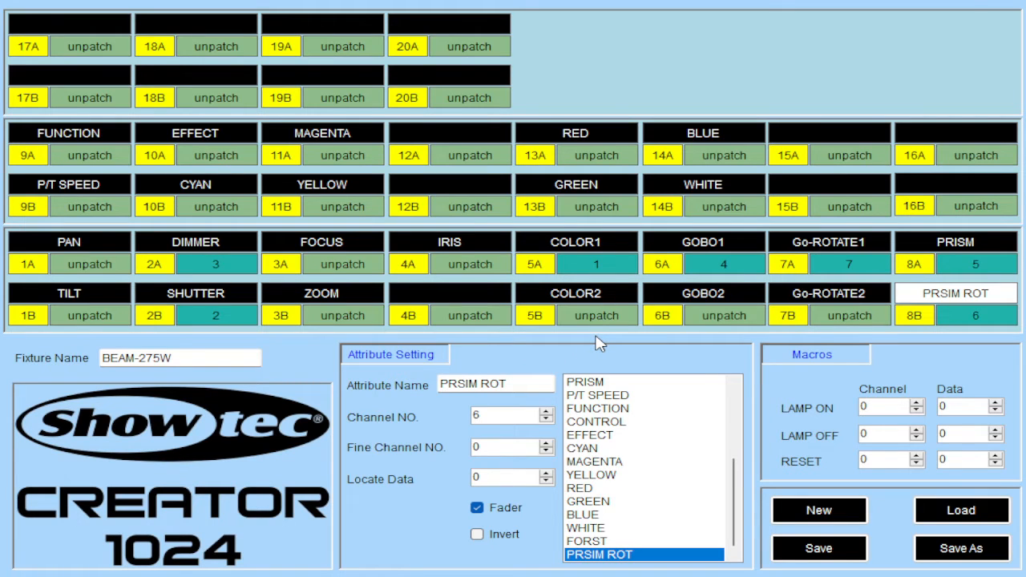
# Assign the FORST attribute to the blank slot 4B on channel 8, and patch ZOOM to channel 9.
pyautogui.click(457, 303)
pyautogui.scroll(-4, 631, 463)
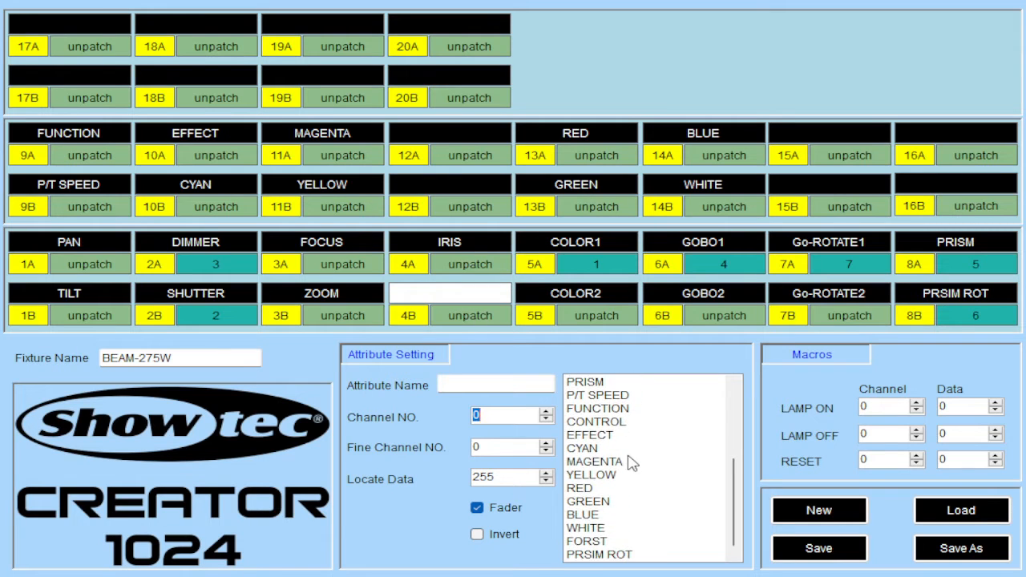
pyautogui.click(605, 541)
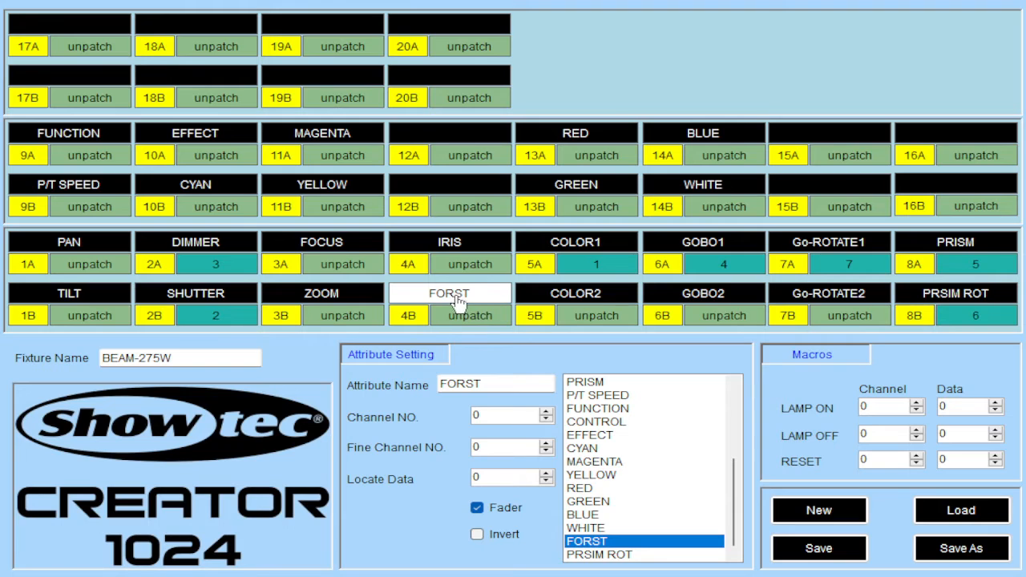
pyautogui.click(509, 419)
pyautogui.press('BackSpace')
pyautogui.write('8')
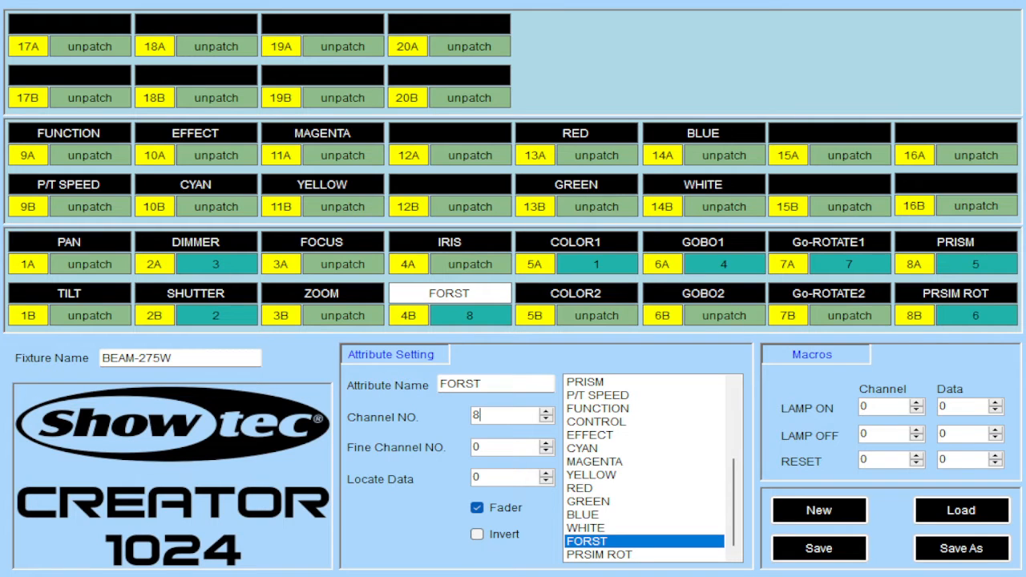
pyautogui.click(361, 297)
pyautogui.write('9')
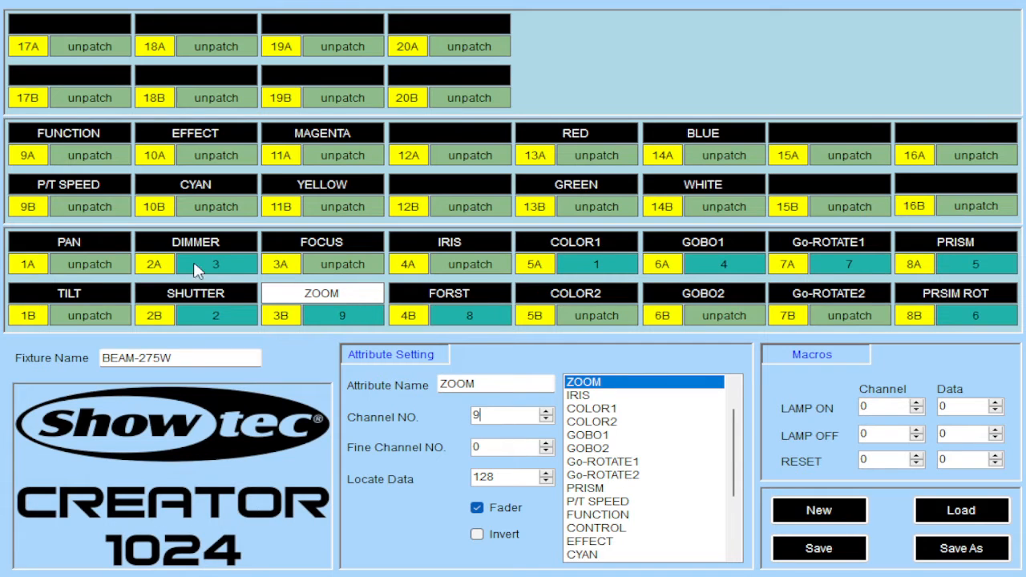
# Patch PAN to channel 10 with fine channel 11.
pyautogui.click(87, 243)
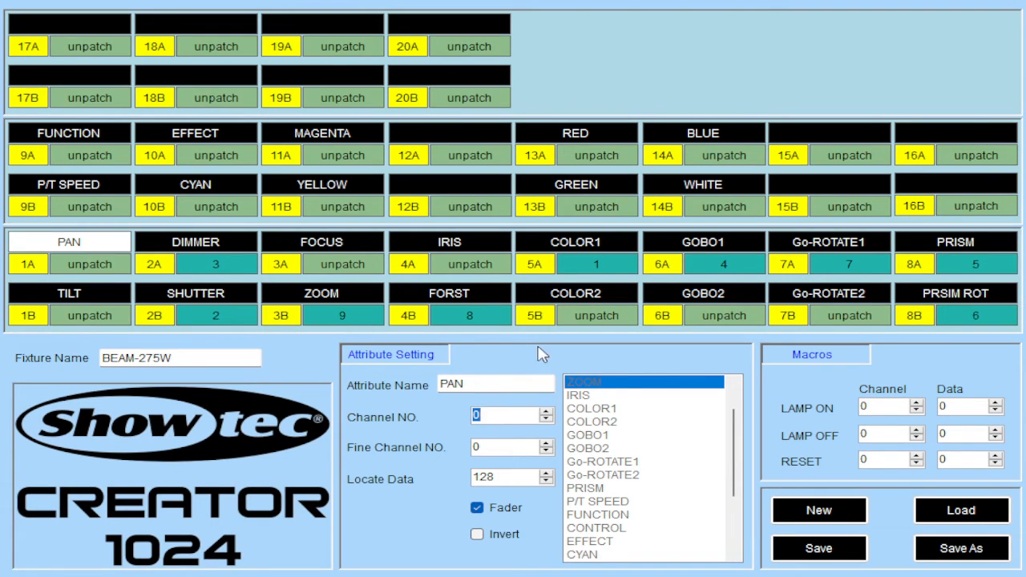
pyautogui.write('10')
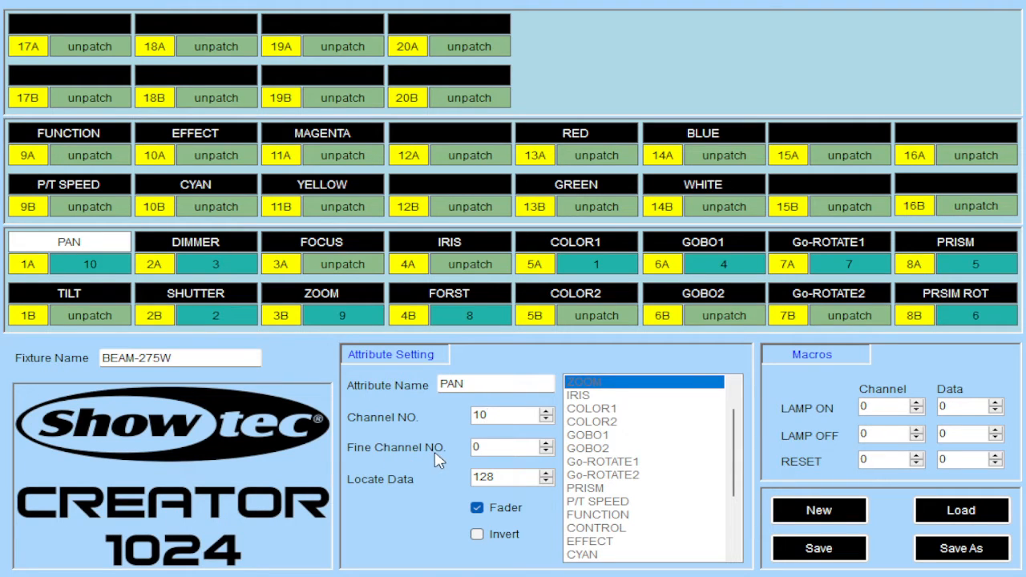
pyautogui.doubleClick(496, 453)
pyautogui.write('11')
# Patch TILT to channel 12 with fine channel 13.
pyautogui.click(93, 296)
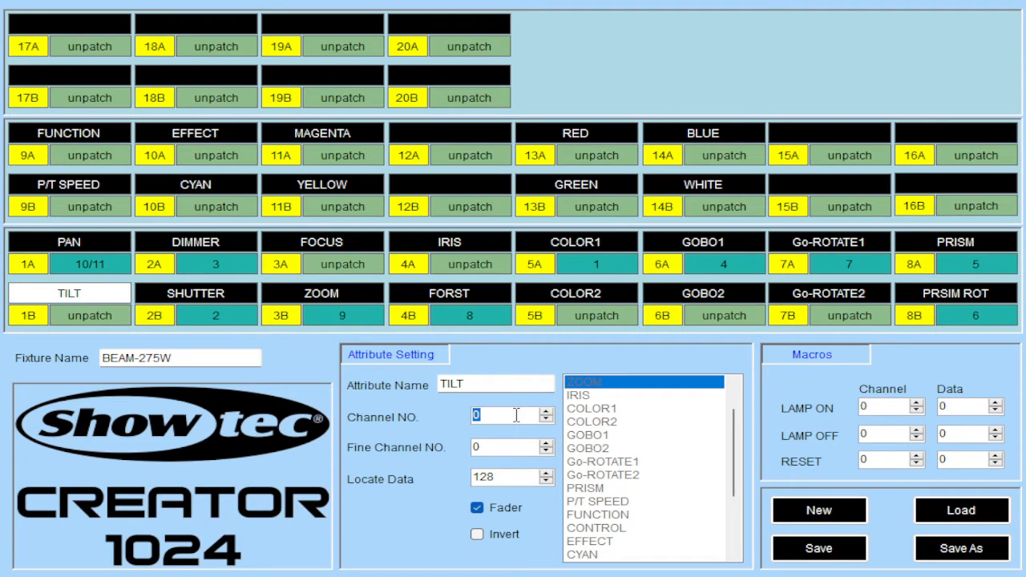
pyautogui.write('12')
pyautogui.click(499, 446)
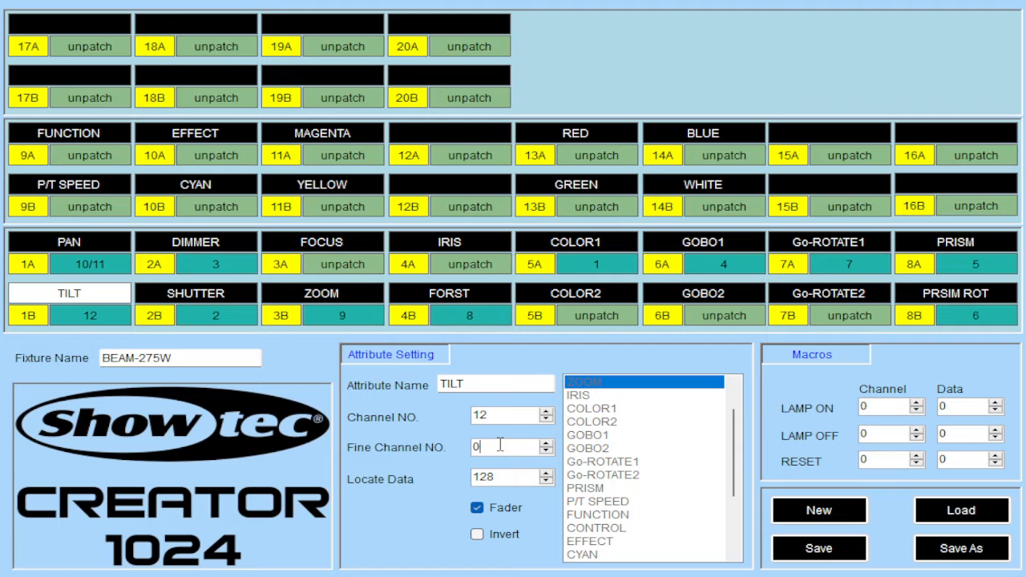
pyautogui.press('BackSpace')
pyautogui.write('13')
# Patch P/T SPEED to channel 14, FUNCTION to channel 15 and EFFECT to channel 16.
pyautogui.click(92, 191)
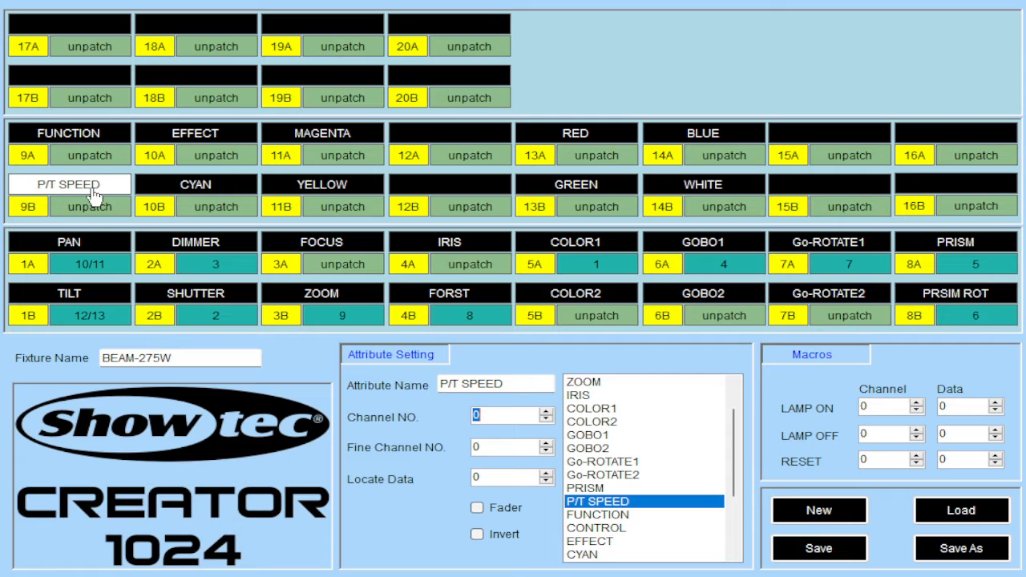
pyautogui.write('14')
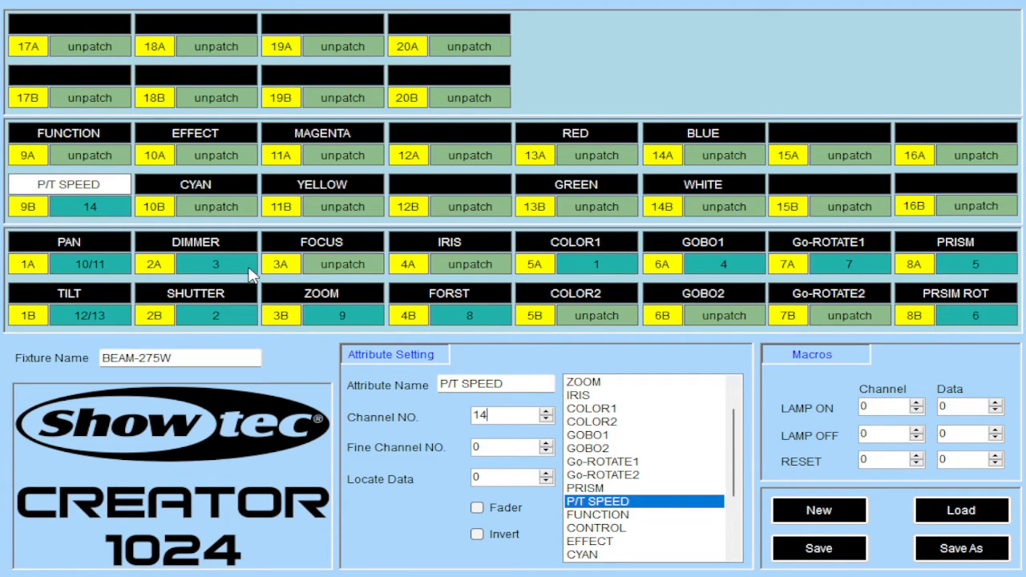
pyautogui.click(88, 136)
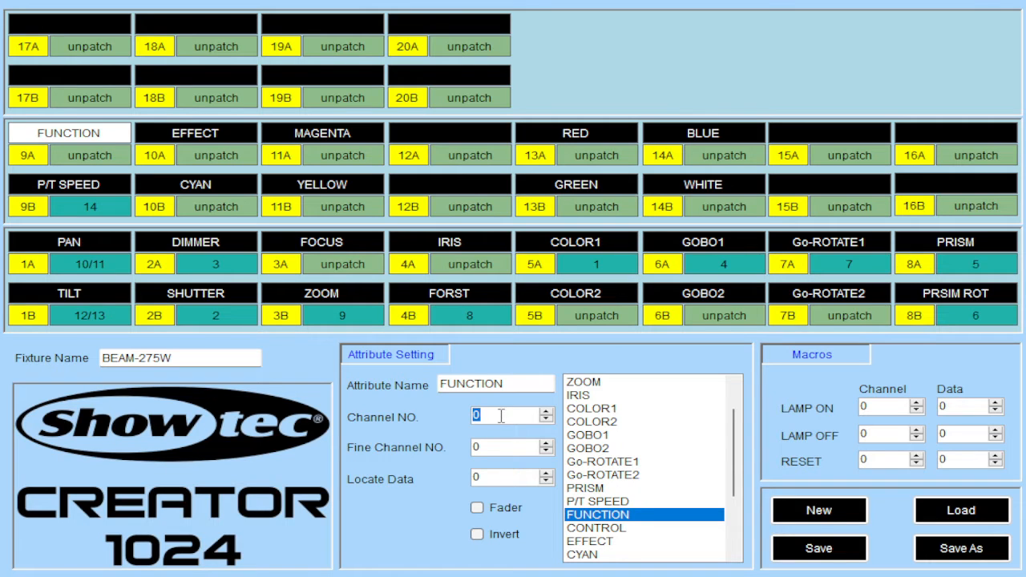
pyautogui.write('15')
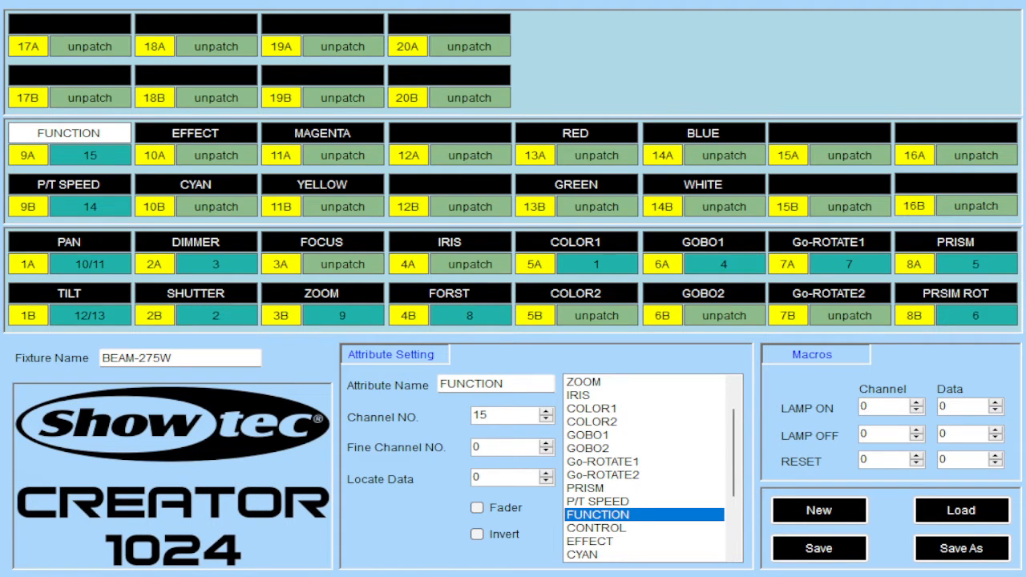
pyautogui.click(206, 134)
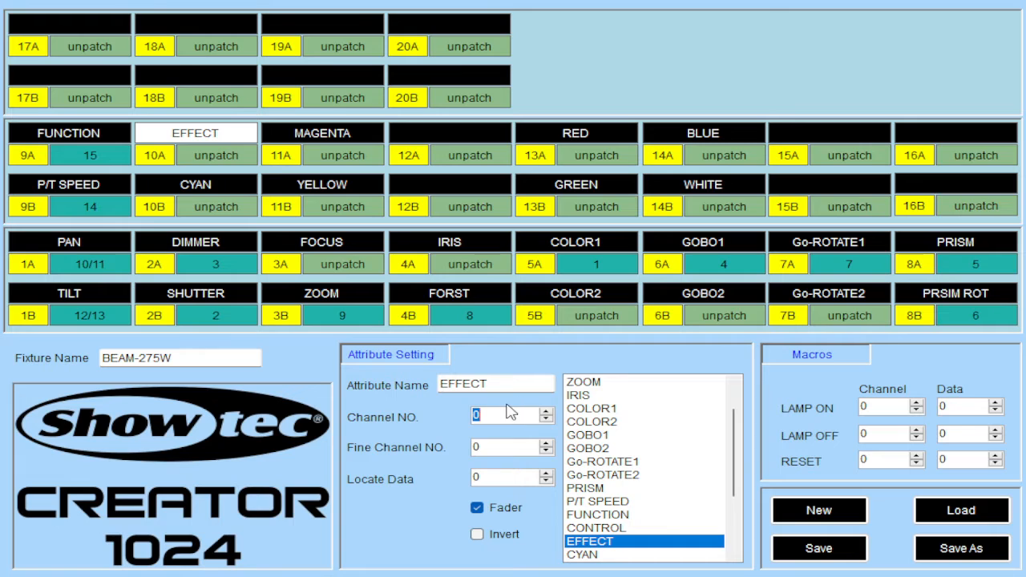
pyautogui.write('16')
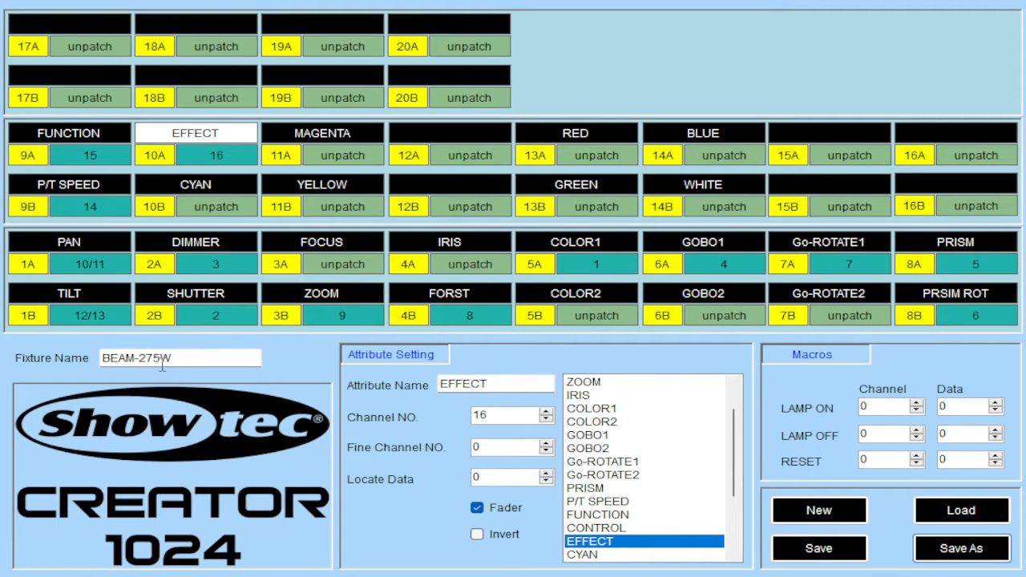
# Start a new blank fixture and name it BEAM-230.
pyautogui.click(837, 519)
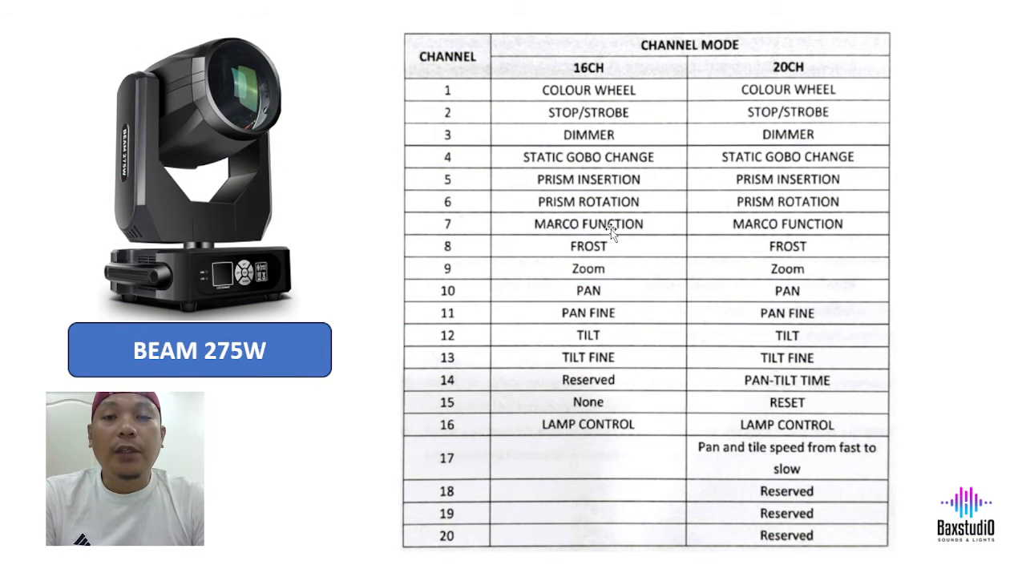
pyautogui.click(610, 229)
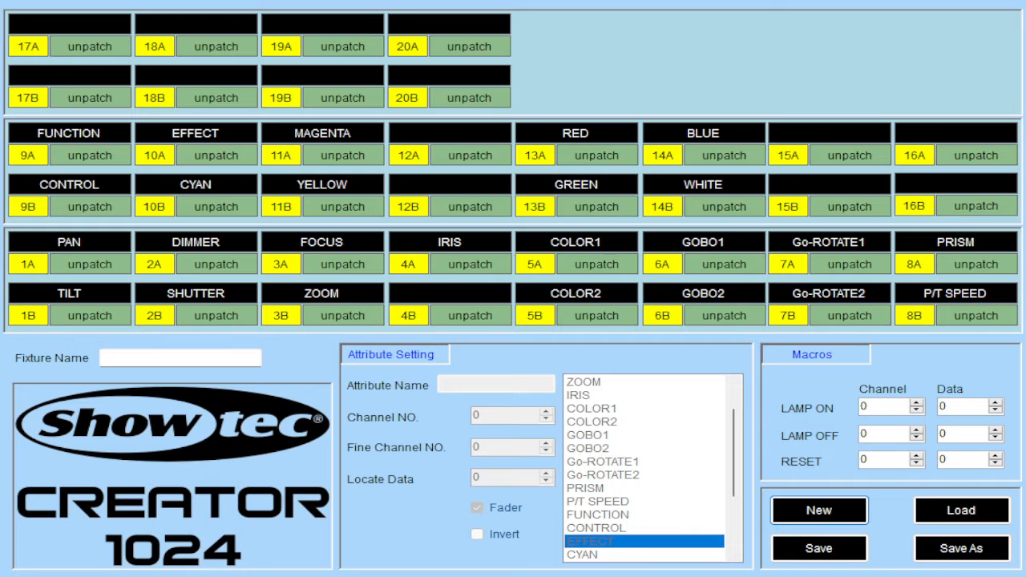
pyautogui.click(119, 358)
pyautogui.write('BEAM-230')
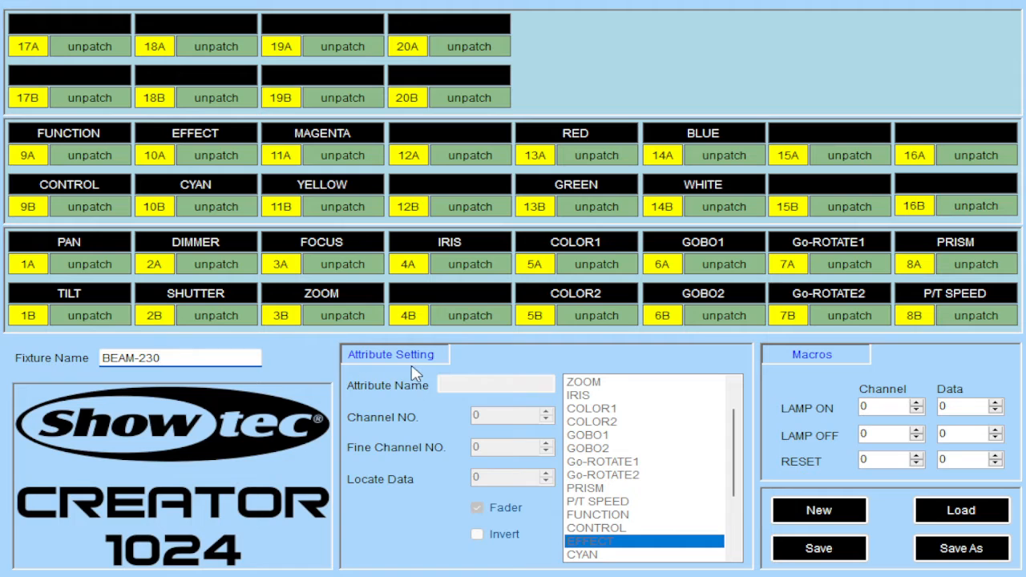
# Patch PAN to channel 1 with fine channel 3.
pyautogui.click(103, 238)
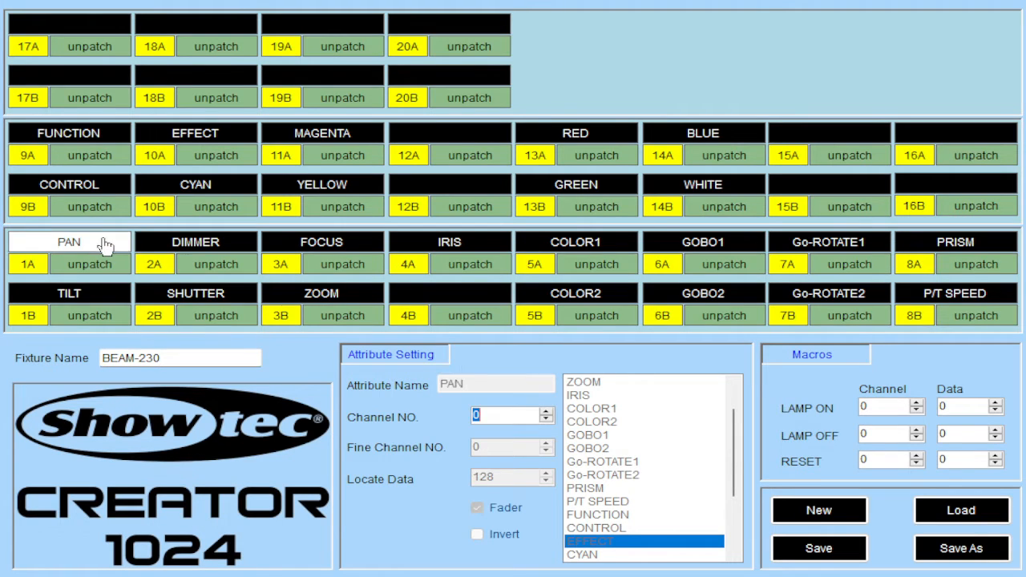
pyautogui.write('1')
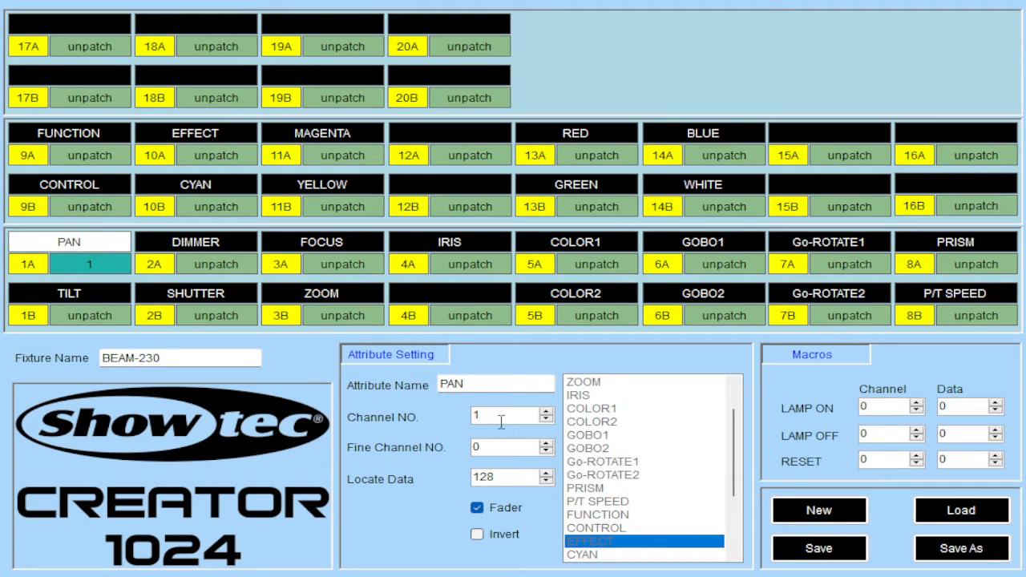
pyautogui.click(508, 446)
pyautogui.write('2')
pyautogui.moveTo(494, 444); pyautogui.dragTo(475, 446)
pyautogui.write('3')
# Patch TILT to channel 2 with fine channel 4.
pyautogui.click(92, 295)
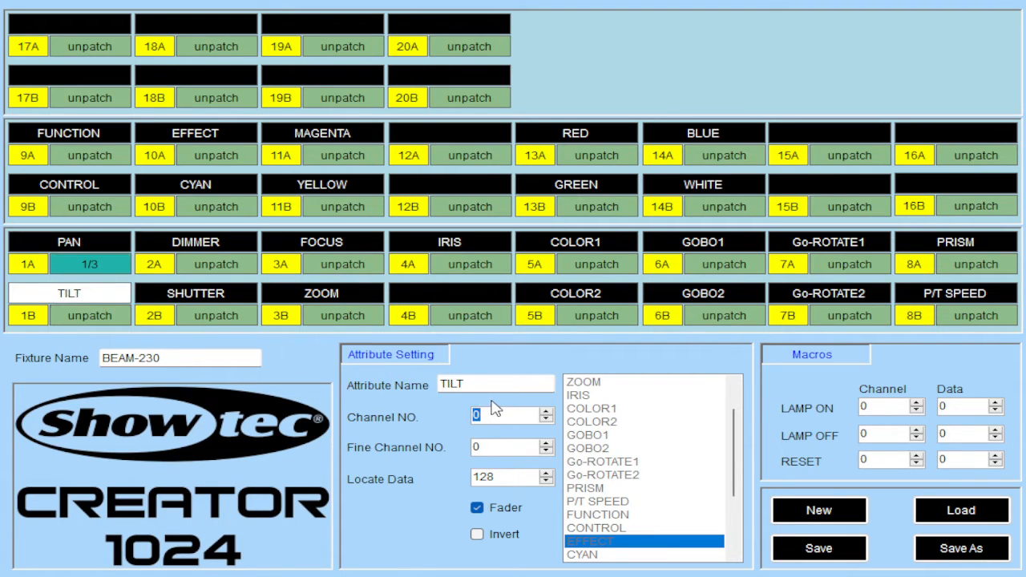
pyautogui.write('2')
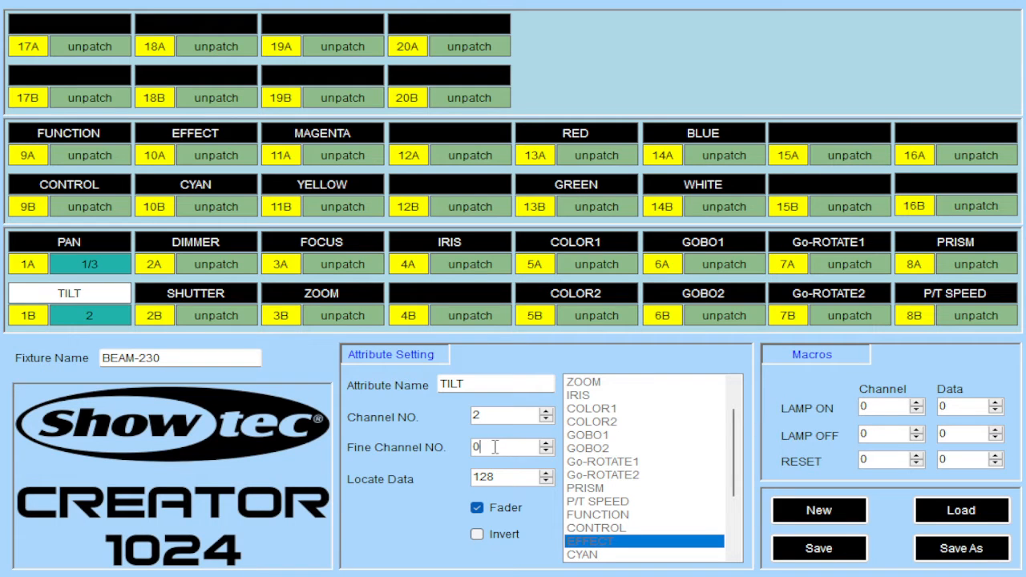
pyautogui.write('4')
pyautogui.click(107, 253)
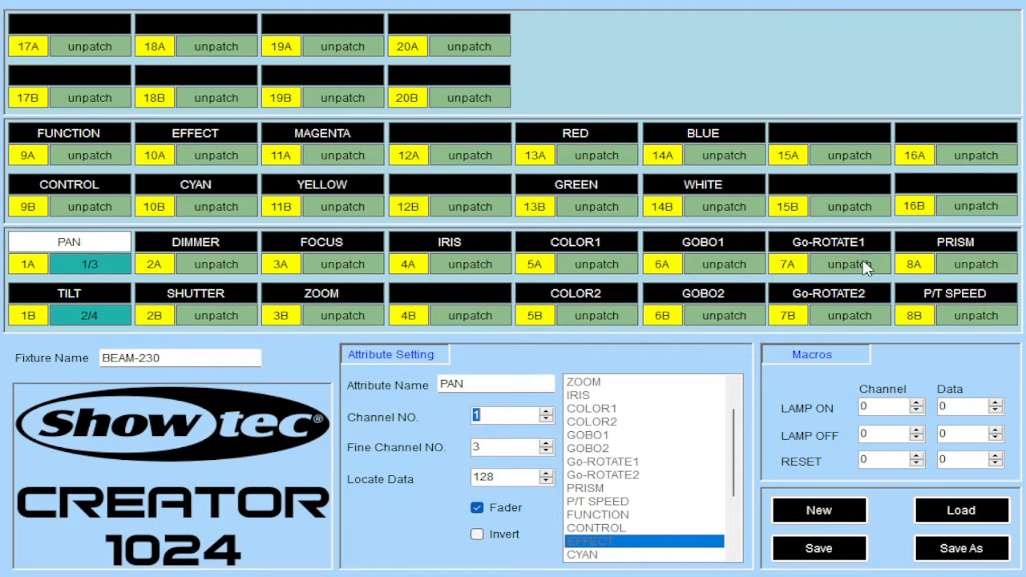
# Change the attribute of slot 9B from CONTROL to P/T SPEED.
pyautogui.click(72, 190)
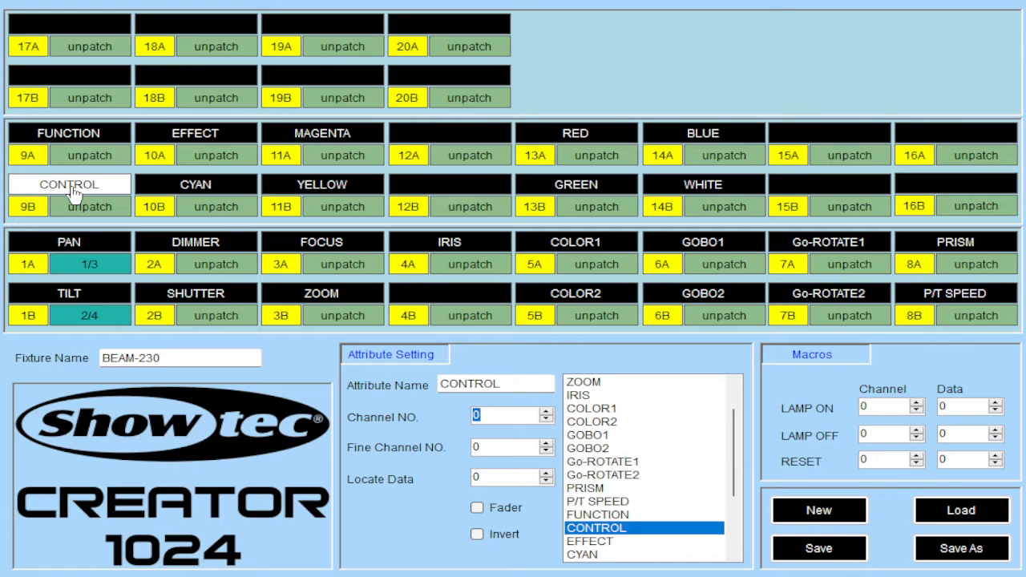
pyautogui.scroll(-2, 645, 511)
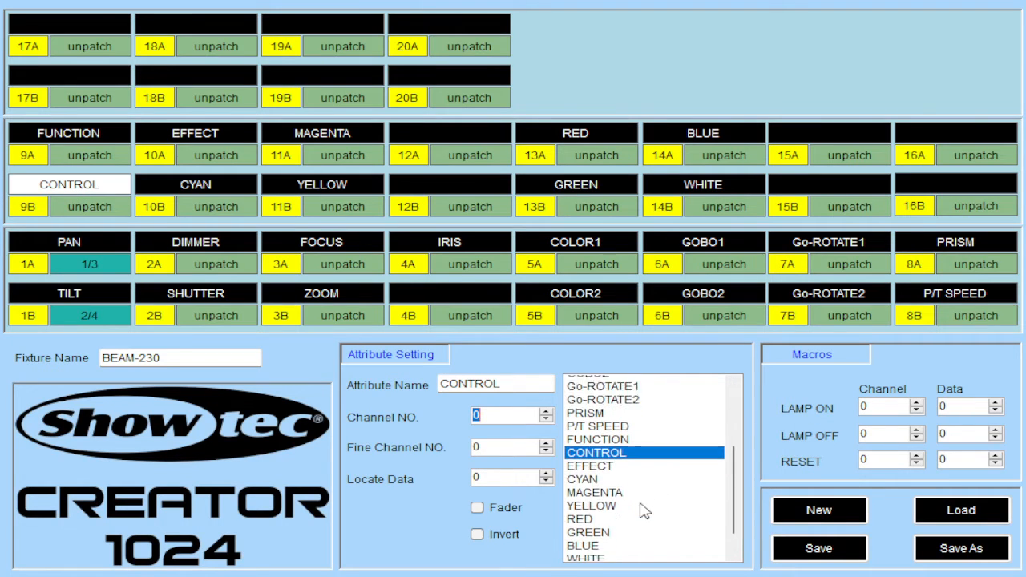
pyautogui.scroll(-1, 646, 511)
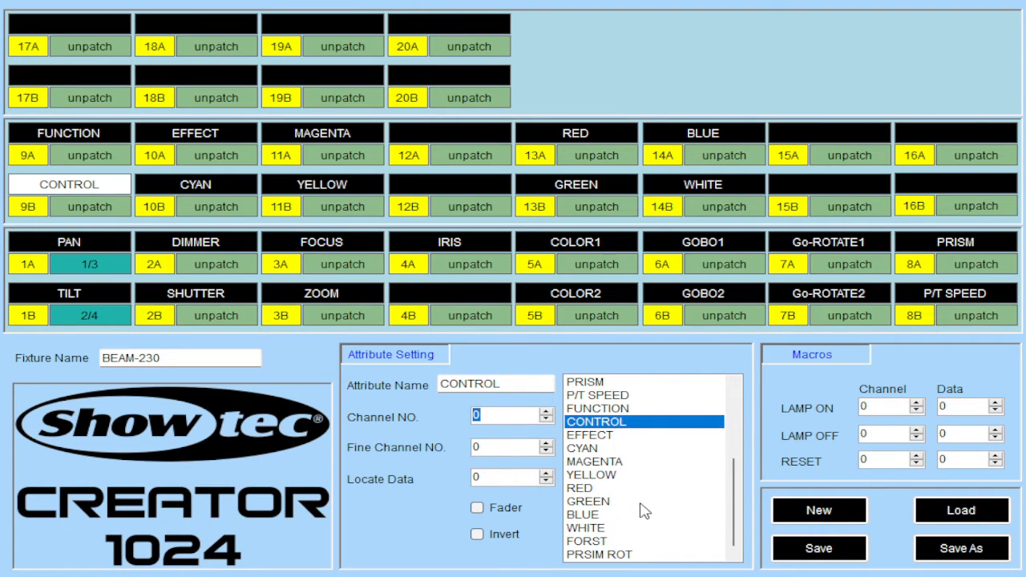
pyautogui.click(600, 396)
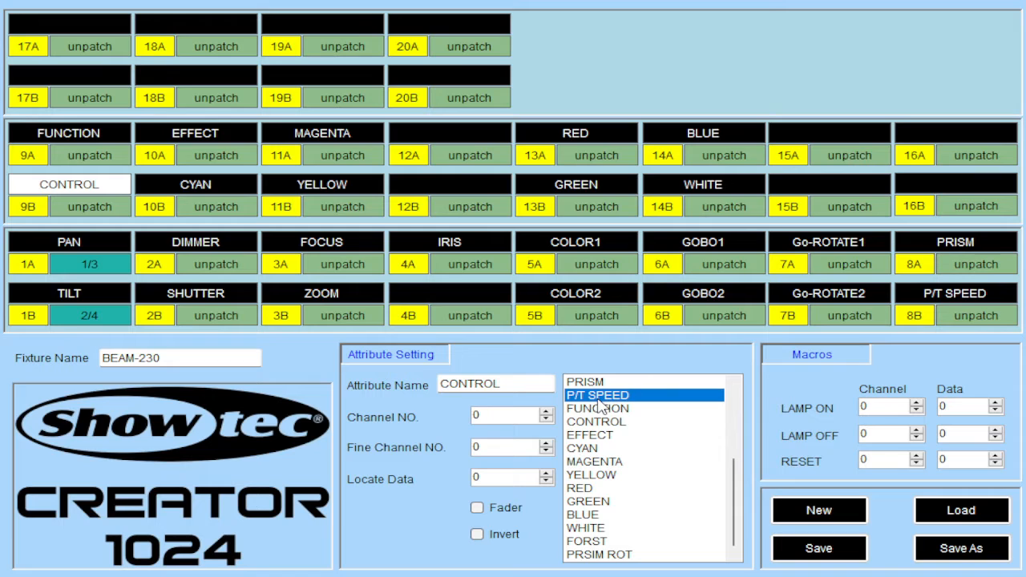
# Change the attribute of slot 8B to PRSIM ROT and patch P/T SPEED in slot 9B to channel 5.
pyautogui.click(938, 295)
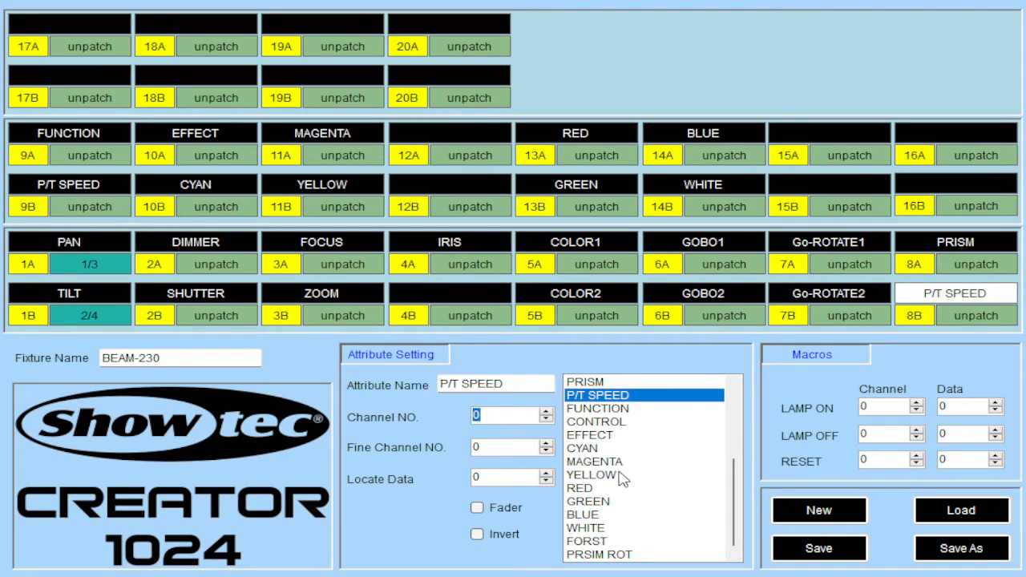
pyautogui.click(616, 555)
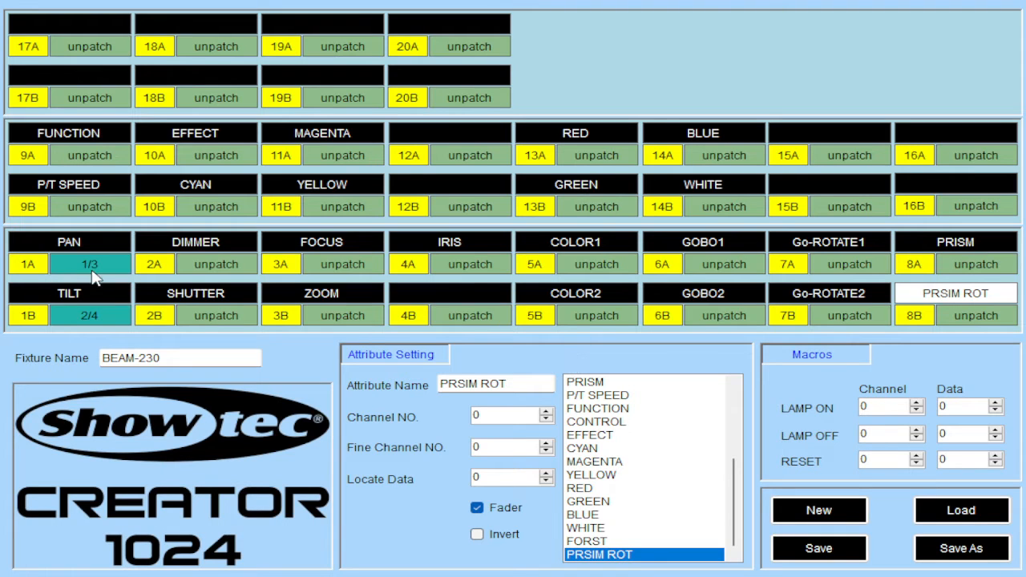
pyautogui.click(90, 191)
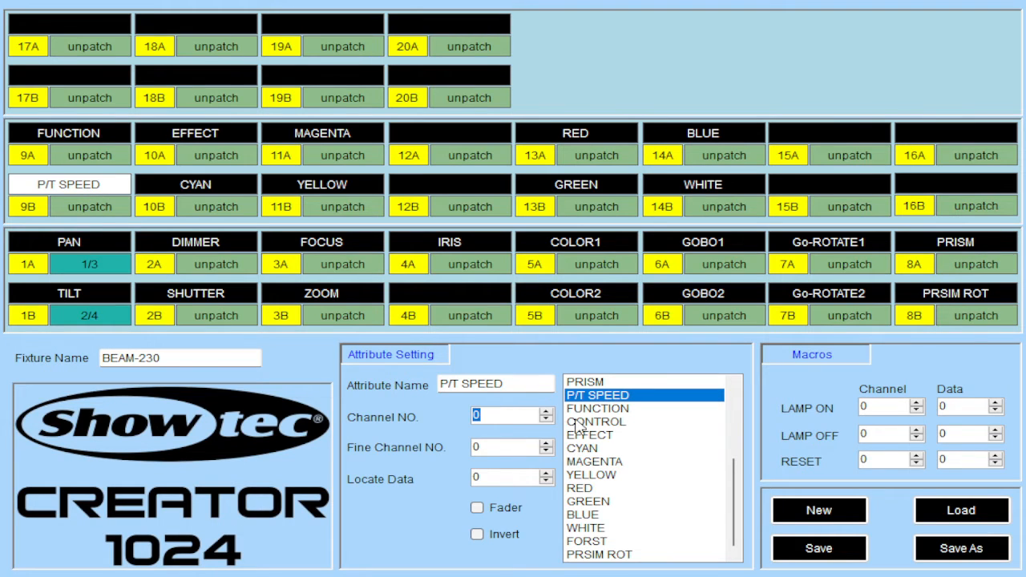
pyautogui.write('5')
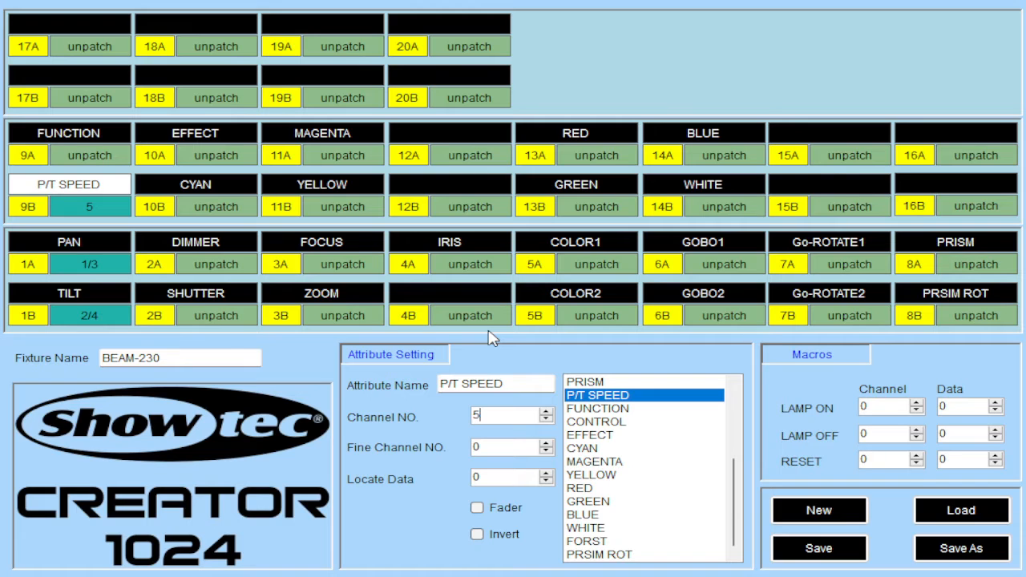
# Assign the FORST attribute to the empty slot 4B and patch it to channel 6.
pyautogui.click(470, 297)
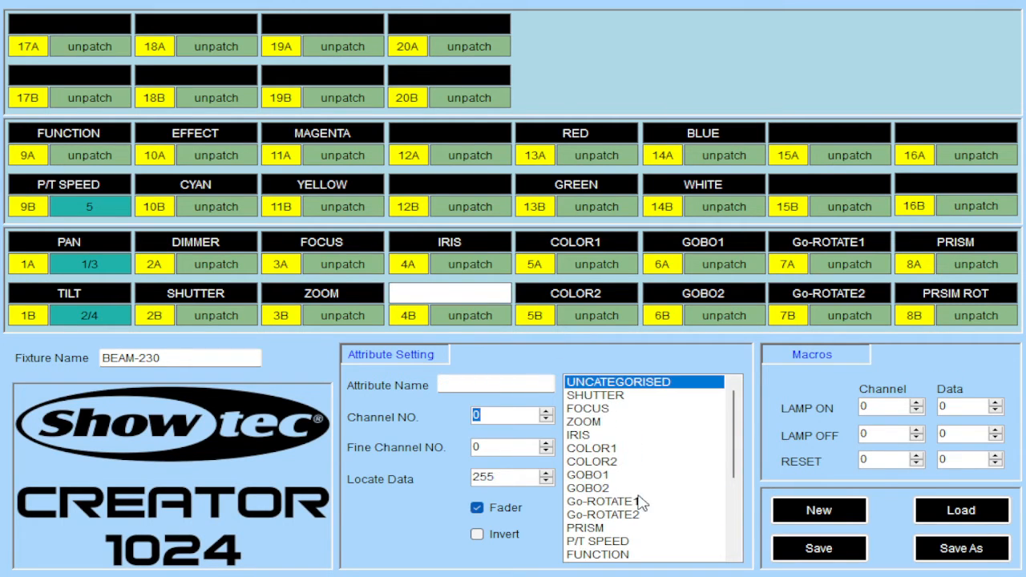
pyautogui.scroll(-4, 639, 502)
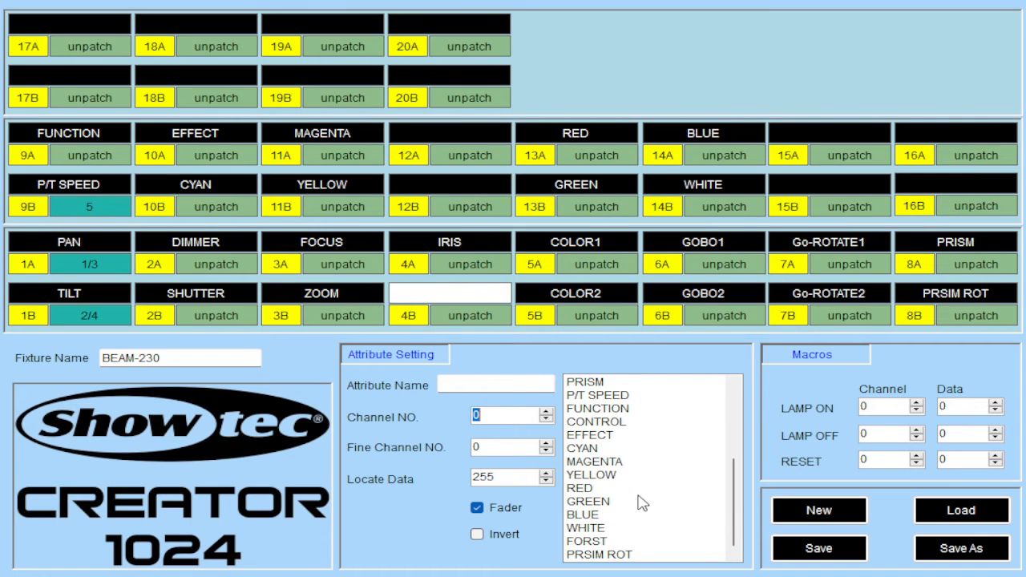
pyautogui.click(595, 543)
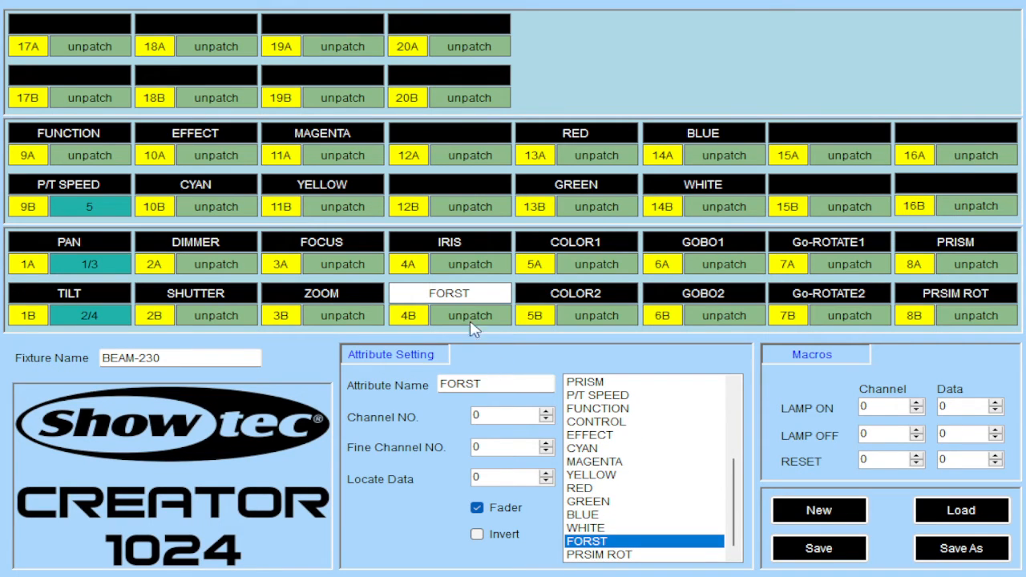
pyautogui.click(546, 413)
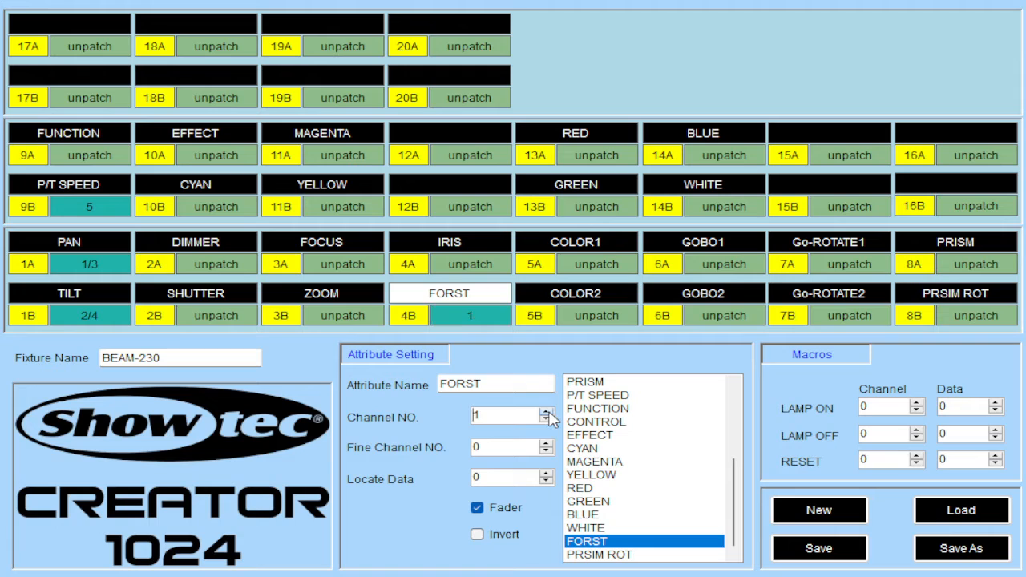
pyautogui.click(546, 413)
pyautogui.click(548, 413)
pyautogui.click(548, 413)
pyautogui.click(548, 413)
pyautogui.click(548, 413)
pyautogui.scroll(2, 650, 522)
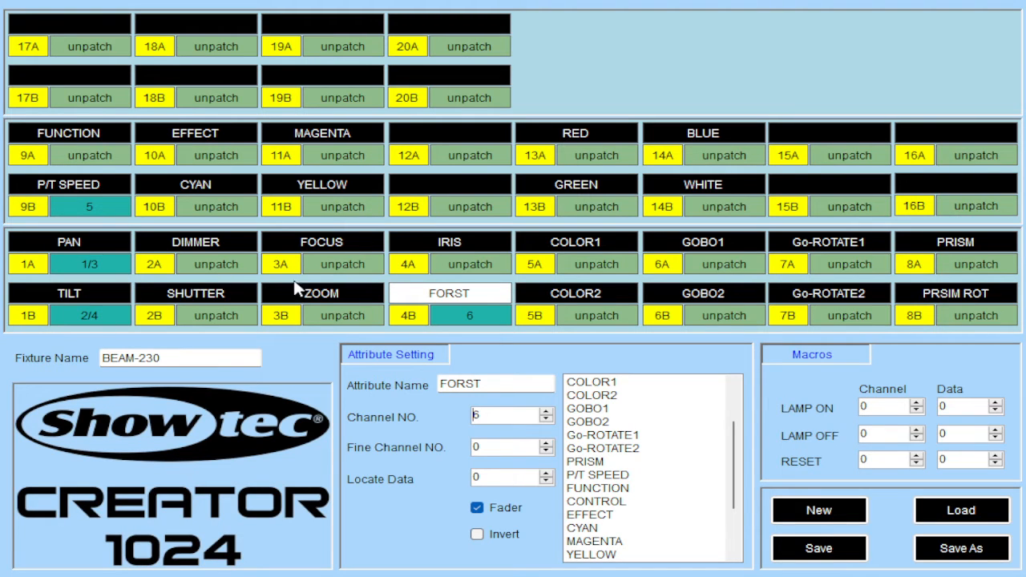
# Patch SHUTTER to channel 7 and DIMMER to channel 8.
pyautogui.click(227, 298)
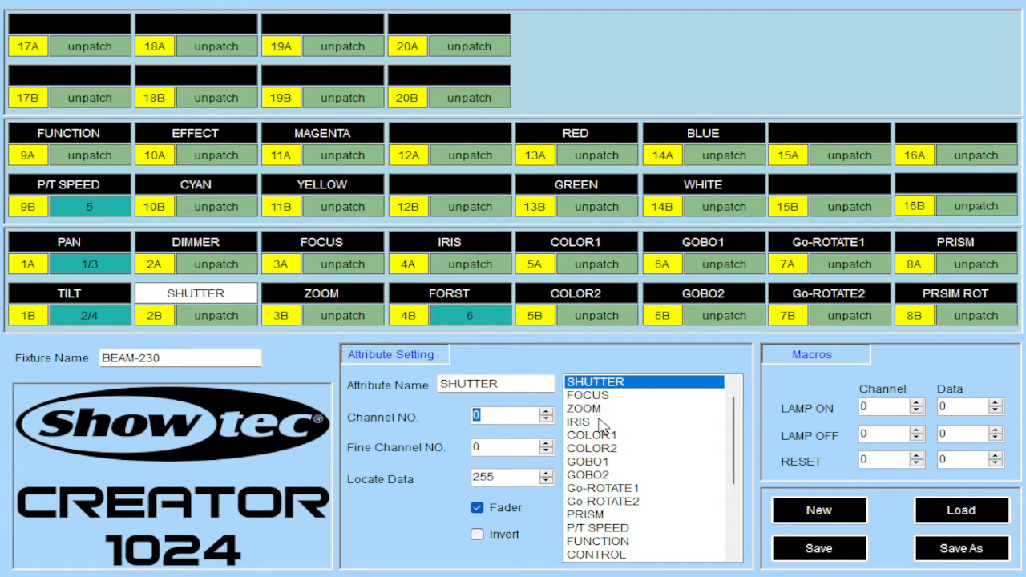
pyautogui.write('7')
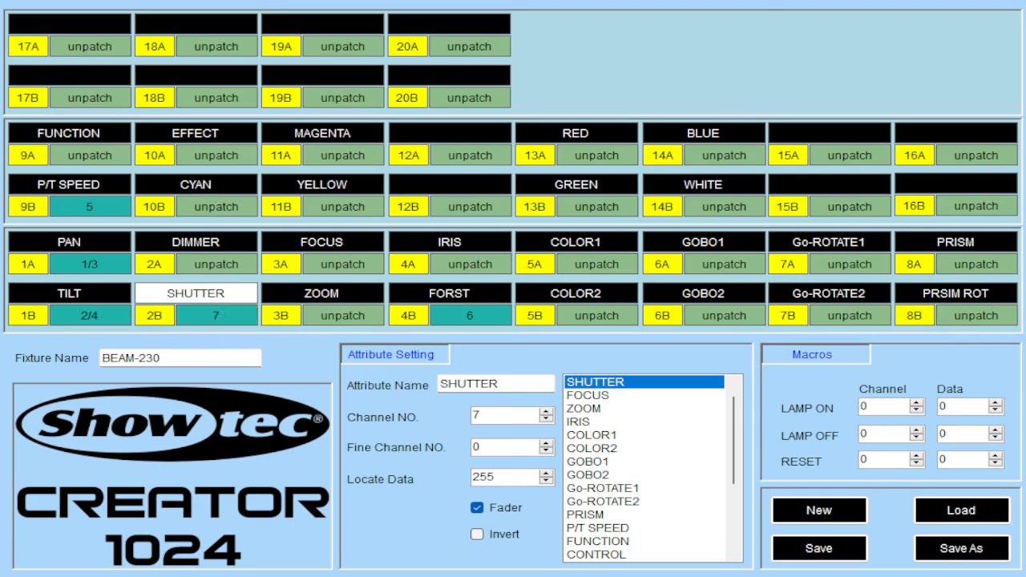
pyautogui.click(218, 248)
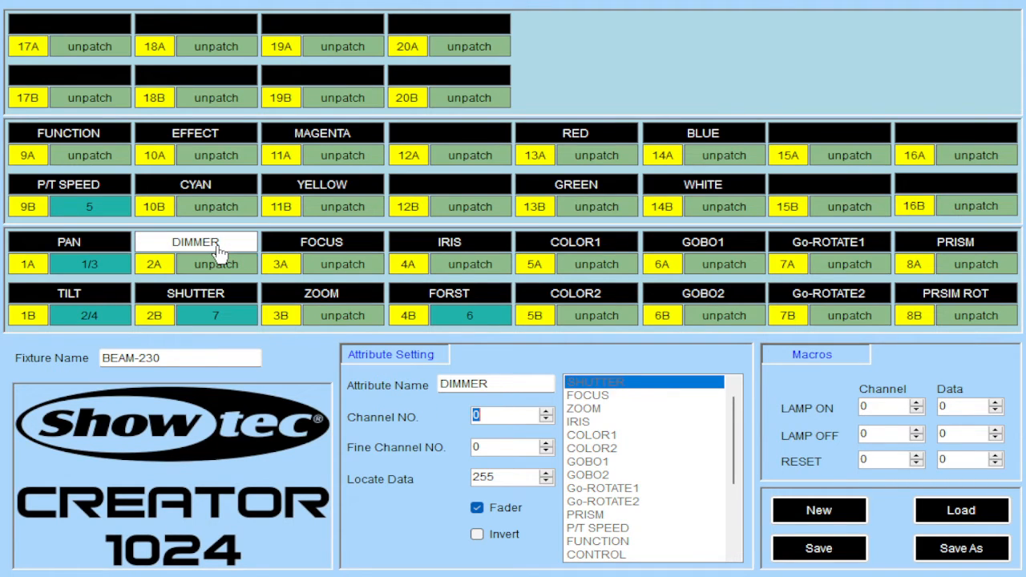
pyautogui.write('8')
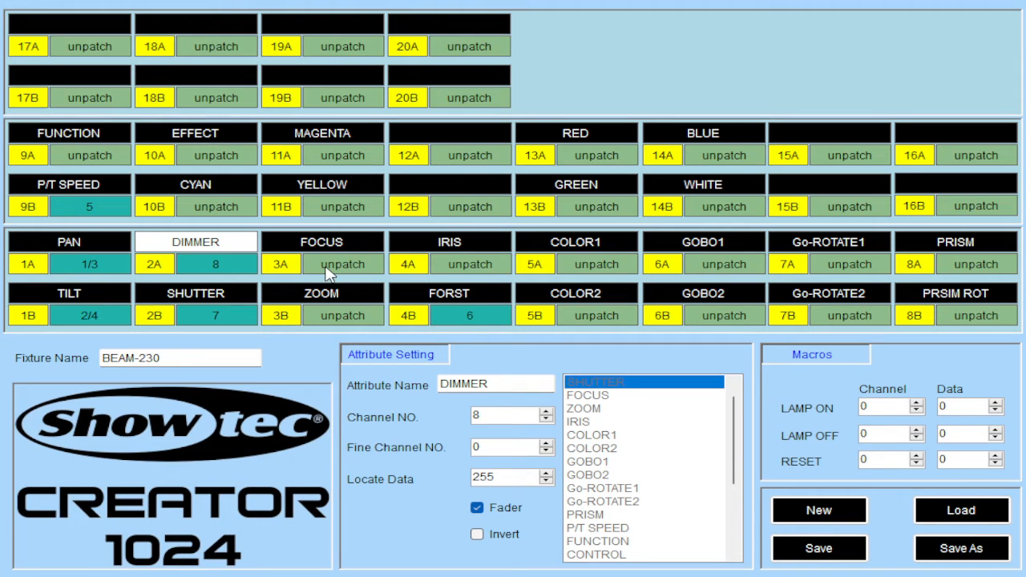
# Patch COLOR1 to channel 9 and COLOR2 to channel 10.
pyautogui.click(599, 246)
pyautogui.write('9')
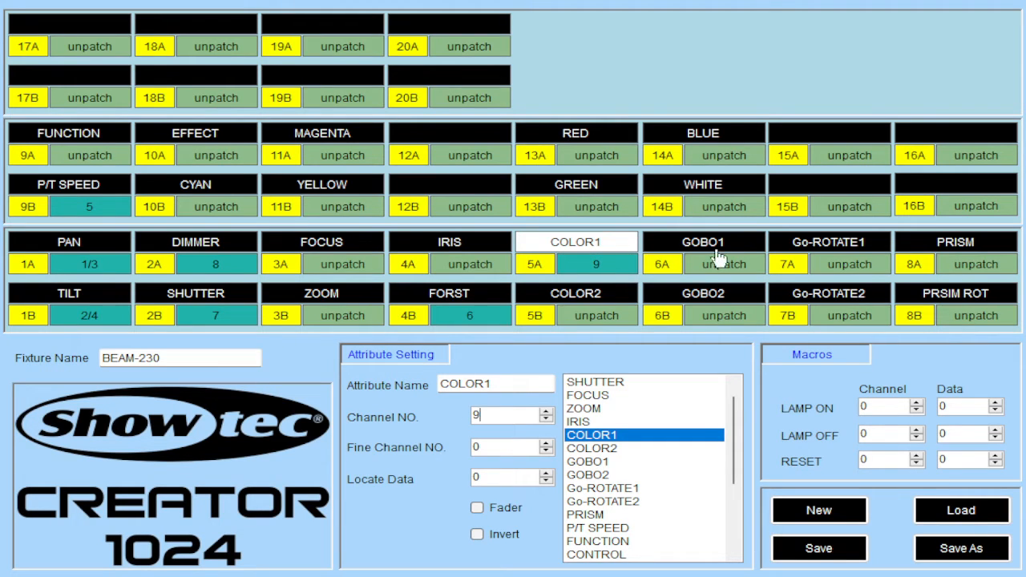
pyautogui.click(600, 295)
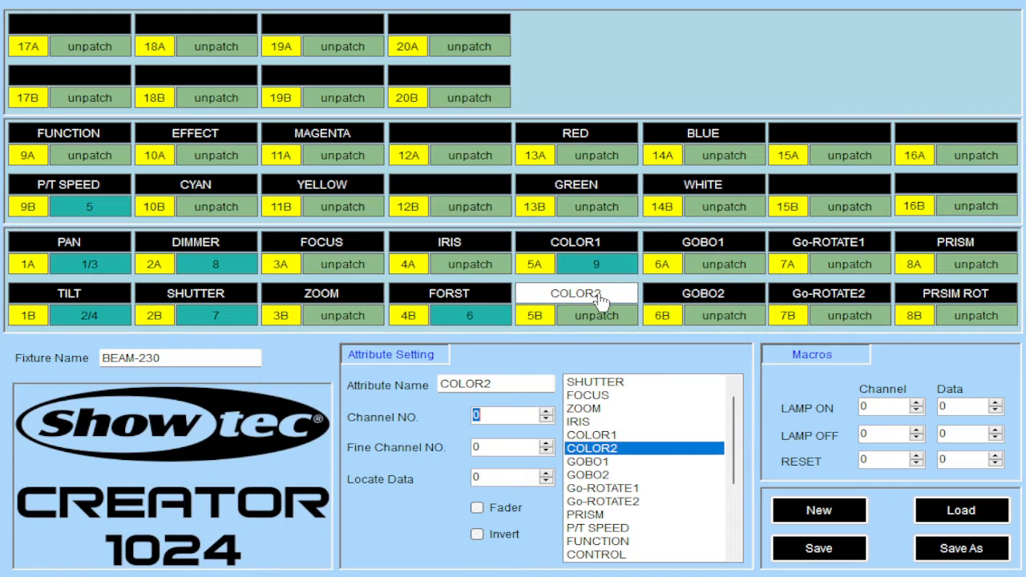
pyautogui.write('10')
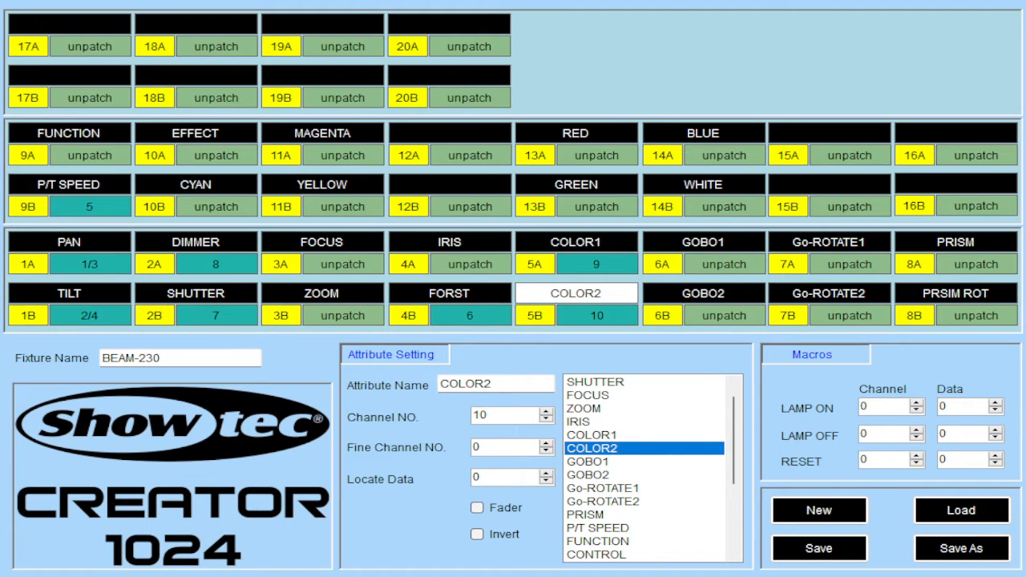
# Patch GOBO1 to channel 11 and GOBO2 to channel 12.
pyautogui.click(695, 244)
pyautogui.write('11')
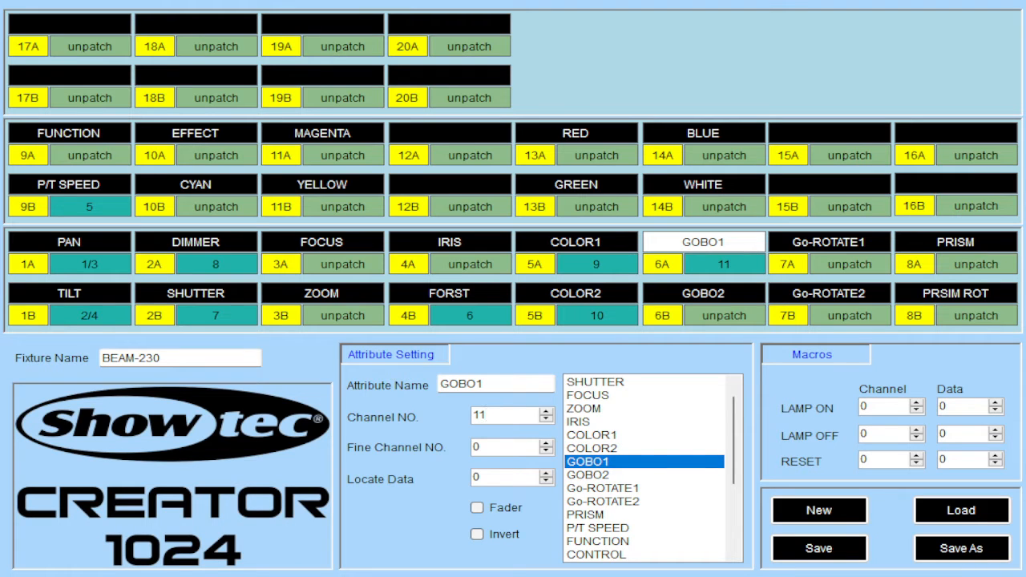
pyautogui.click(735, 299)
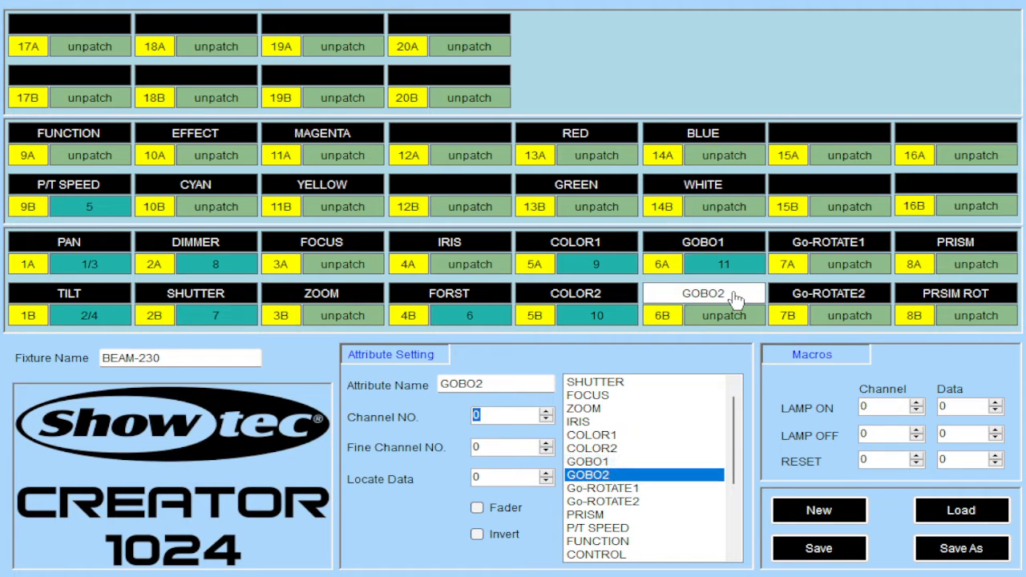
pyautogui.write('12')
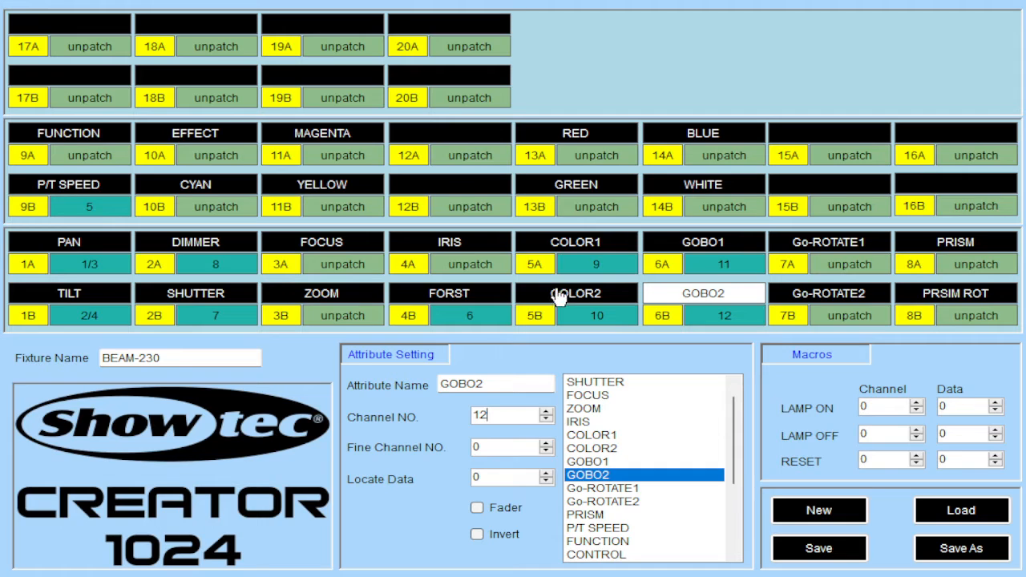
# Patch FOCUS to channel 13 and PRISM to channel 14.
pyautogui.click(349, 245)
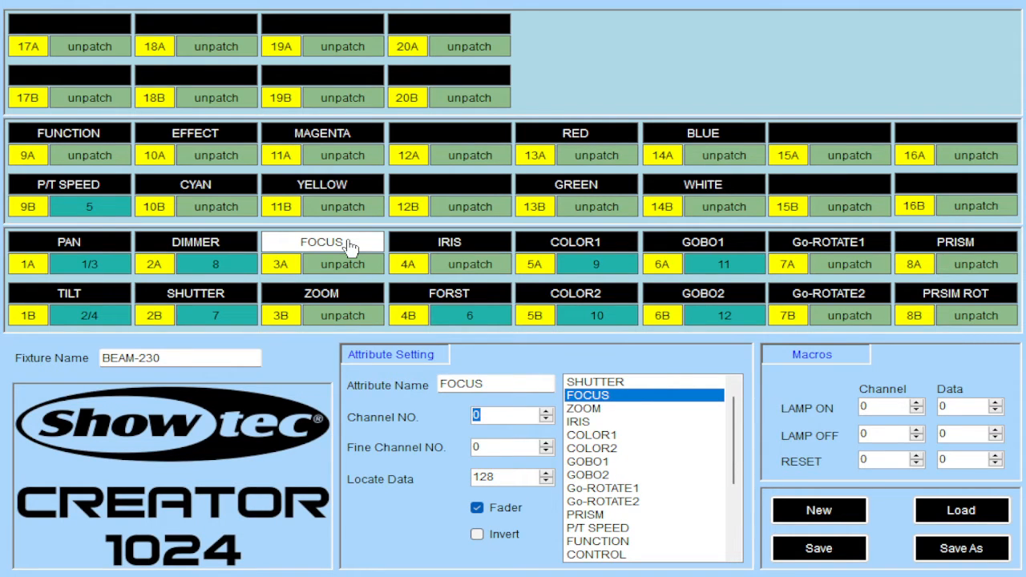
pyautogui.write('13')
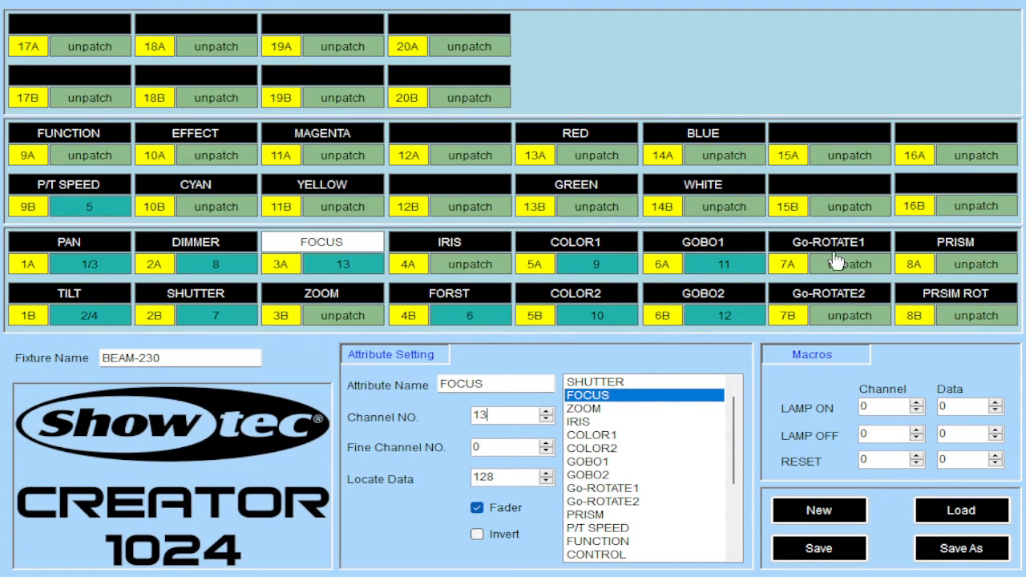
pyautogui.click(946, 247)
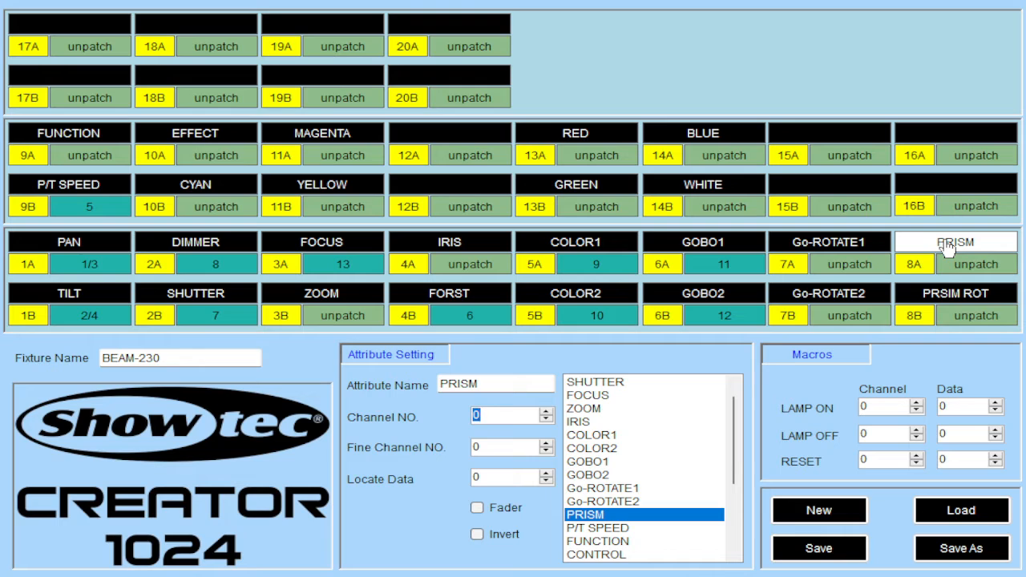
pyautogui.write('14')
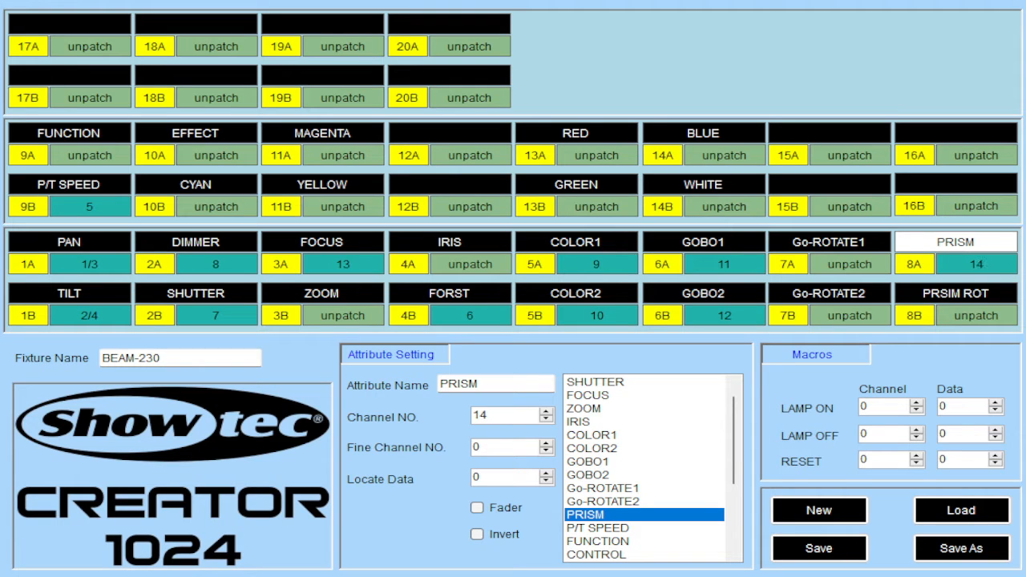
# Patch PRSIM ROT to channel 15 and EFFECT to channel 16.
pyautogui.click(949, 299)
pyautogui.write('15')
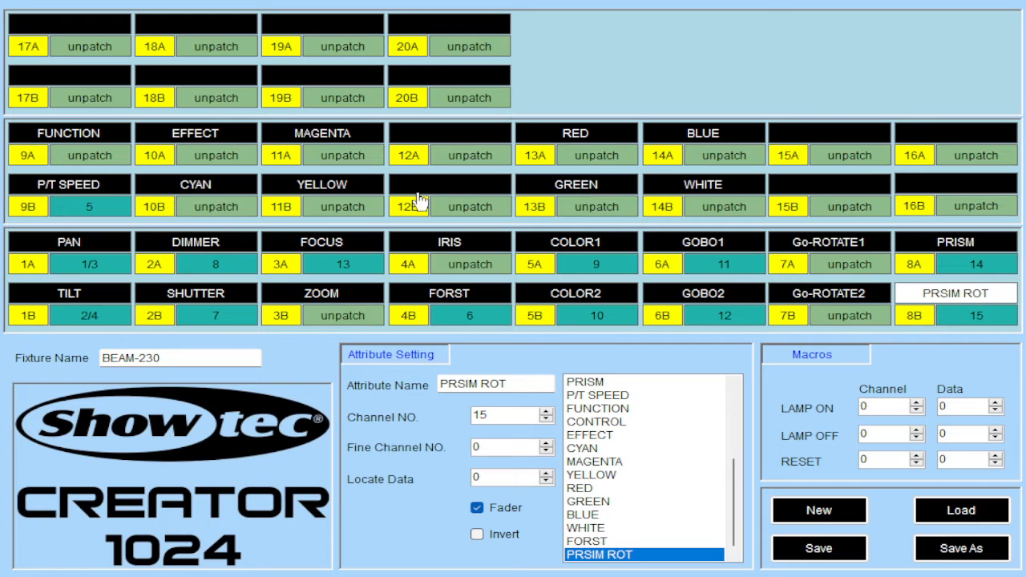
pyautogui.click(202, 139)
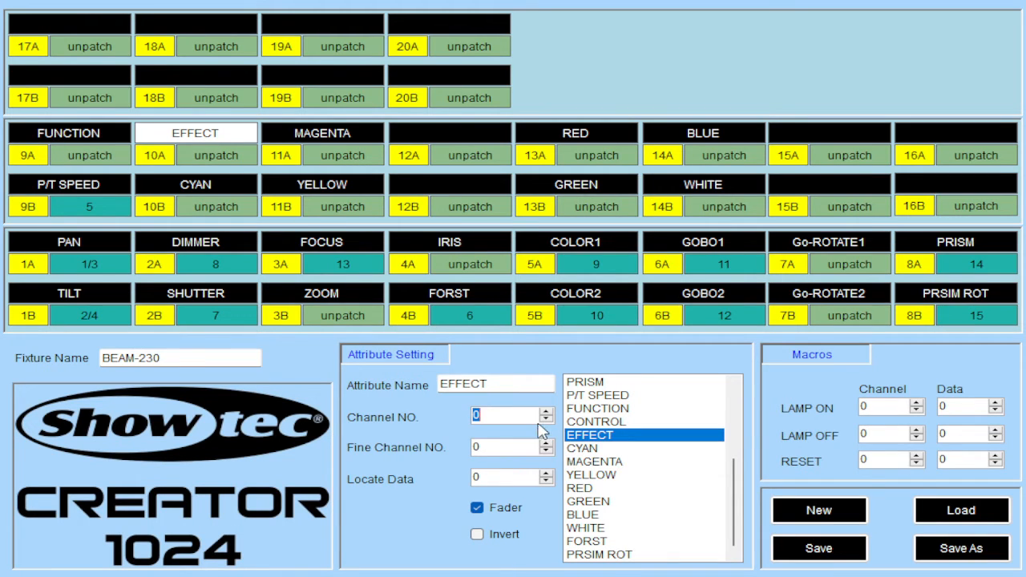
pyautogui.write('16')
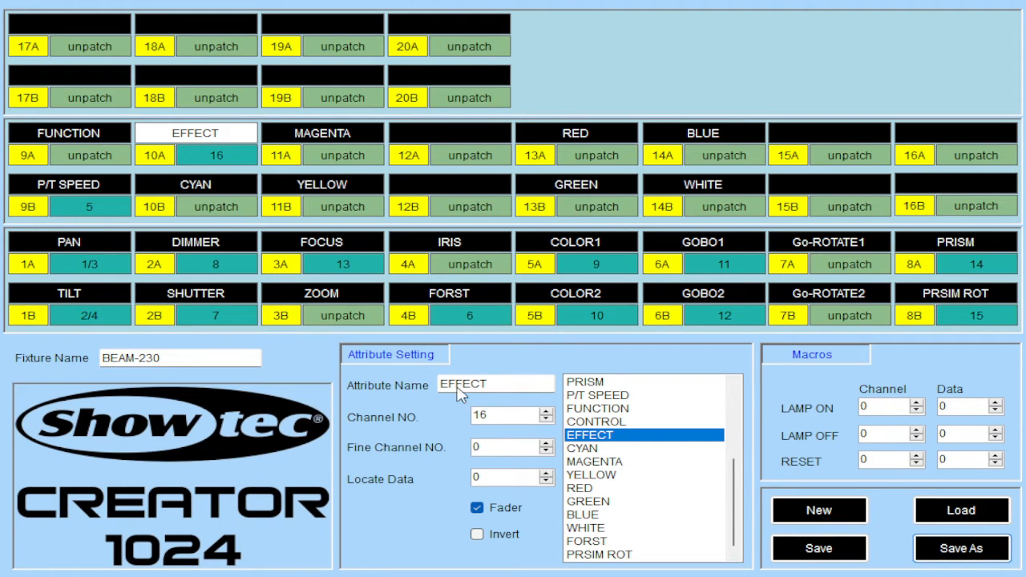
# Start a new fixture profile and name it BEAM-4.
pyautogui.click(802, 507)
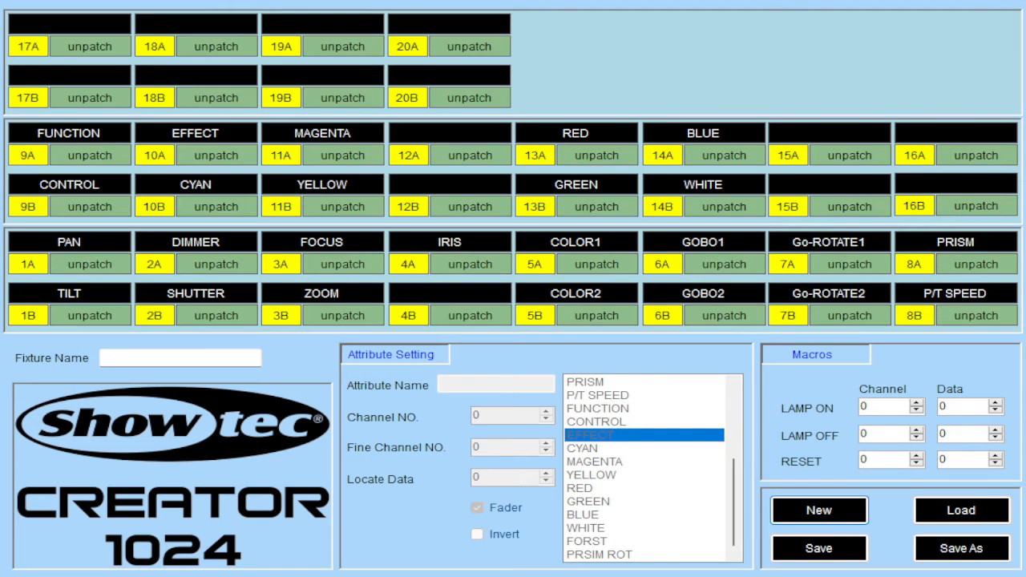
pyautogui.click(200, 358)
pyautogui.write('B')
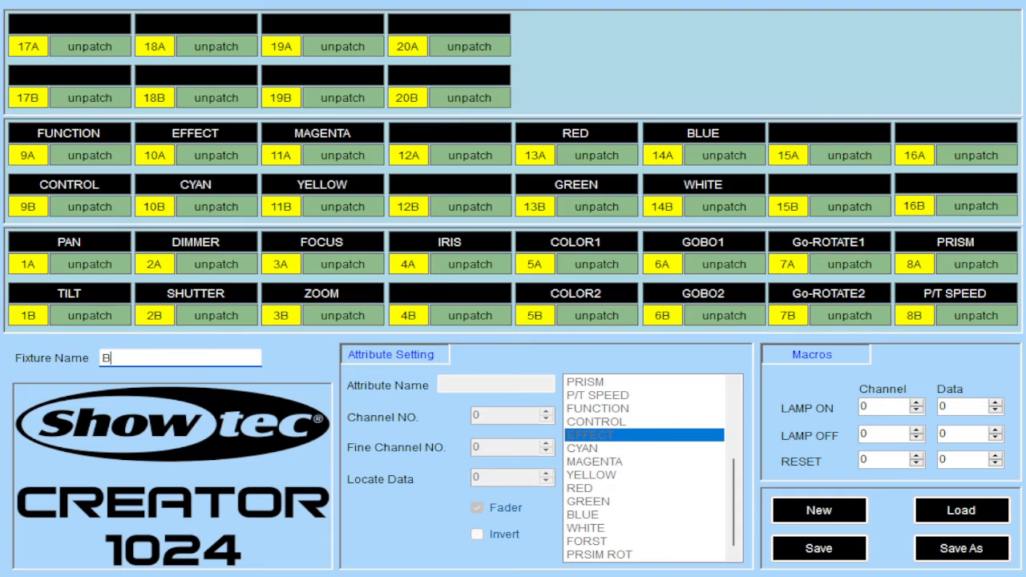
pyautogui.write('EAM-4')
pyautogui.click(146, 357)
# Patch PAN to channel 1, TILT to channel 2 and SHUTTER to channel 3.
pyautogui.click(80, 247)
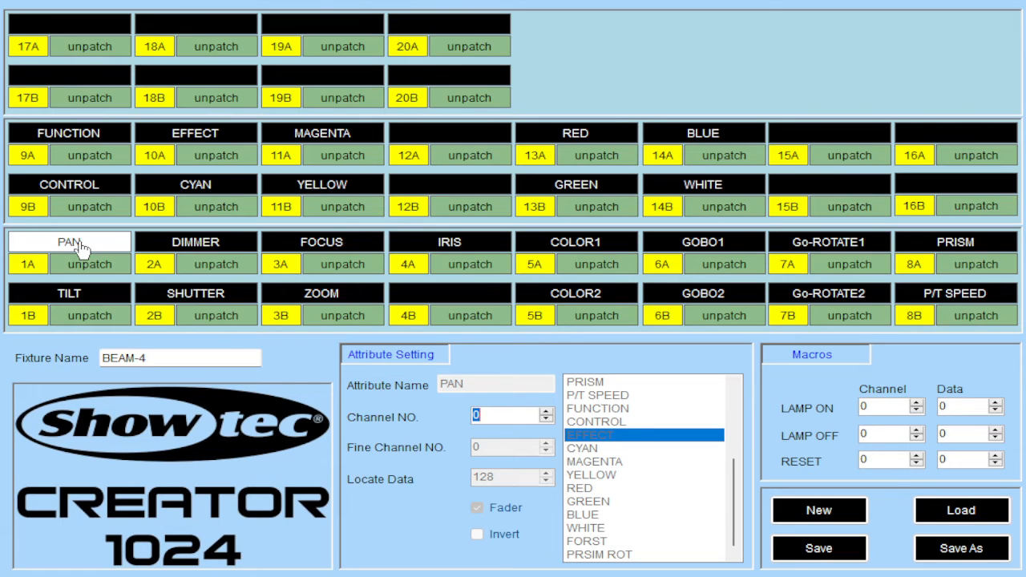
pyautogui.write('1')
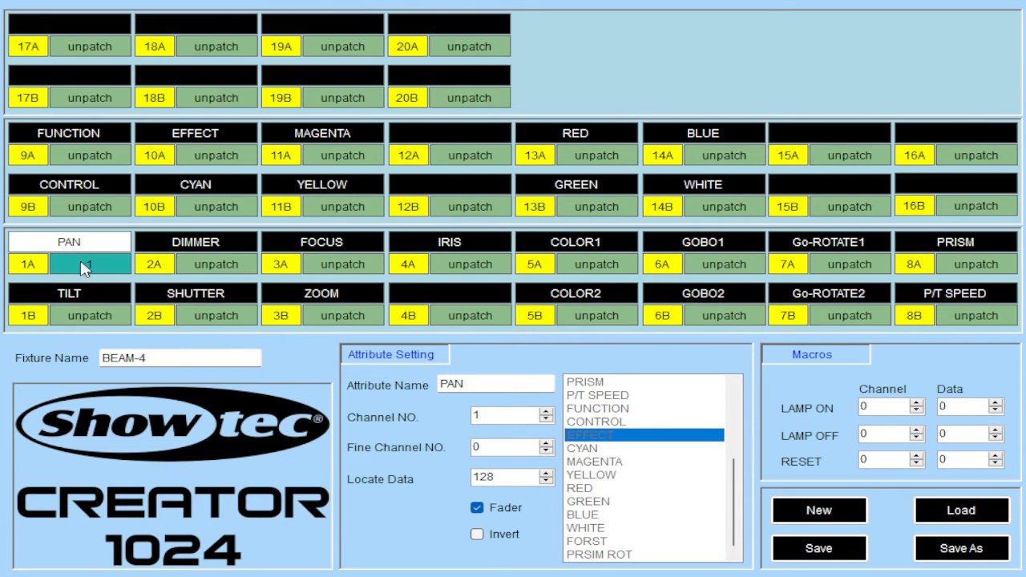
pyautogui.click(81, 295)
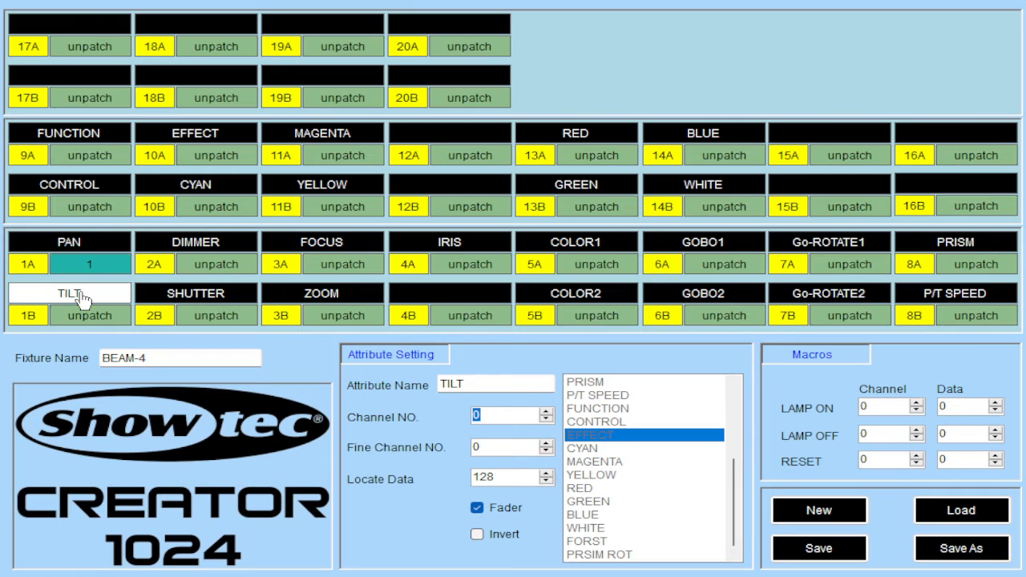
pyautogui.write('2')
pyautogui.click(240, 303)
pyautogui.write('3')
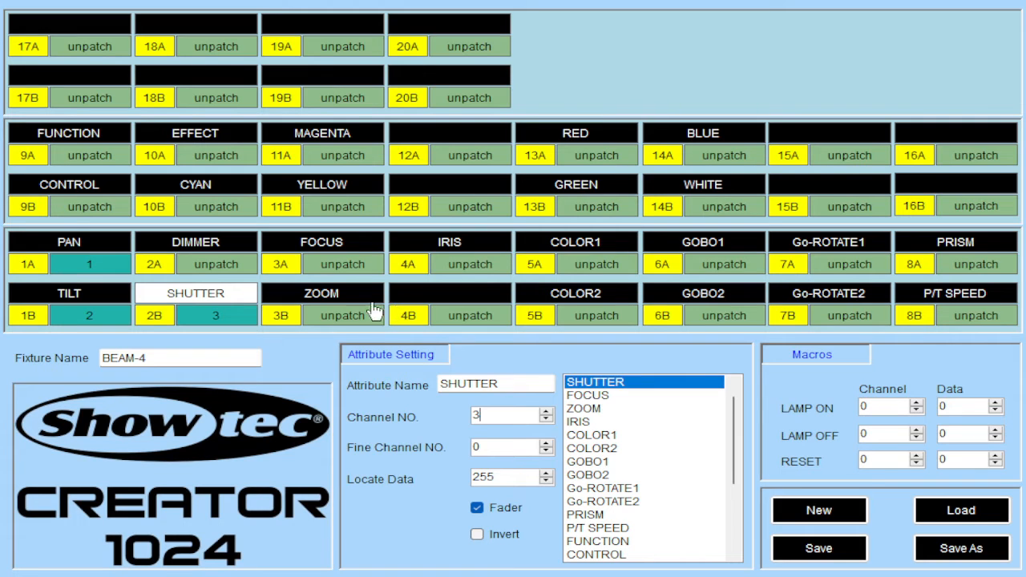
# Patch DIMMER to channel 8 and Go-ROTATE1 to channel 9.
pyautogui.click(225, 250)
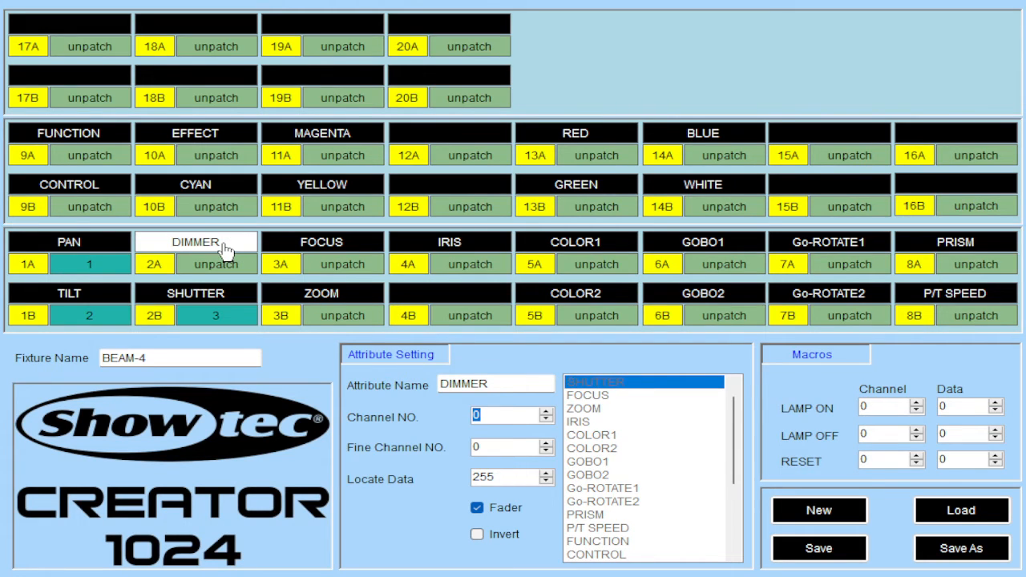
pyautogui.write('8')
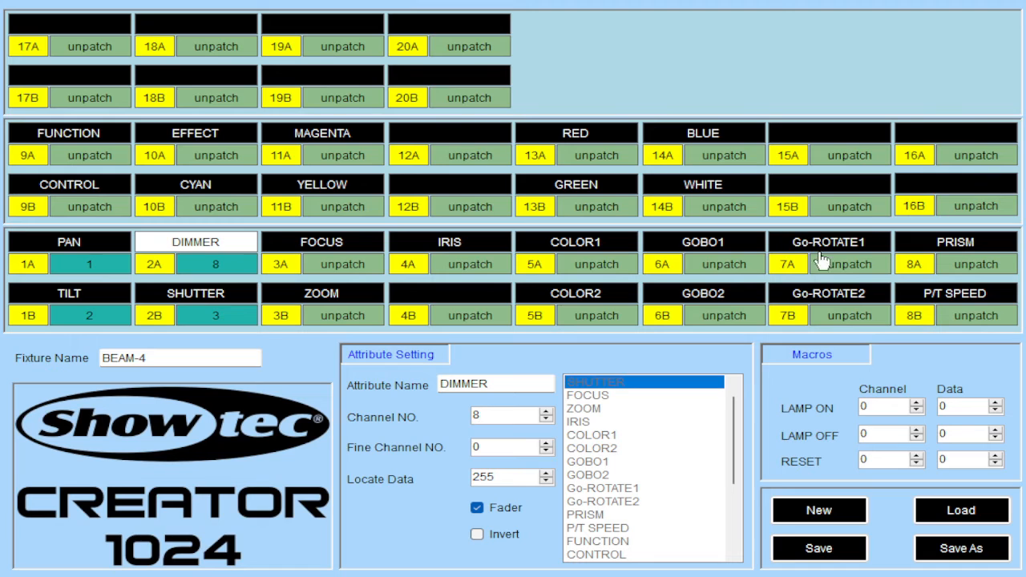
pyautogui.click(856, 250)
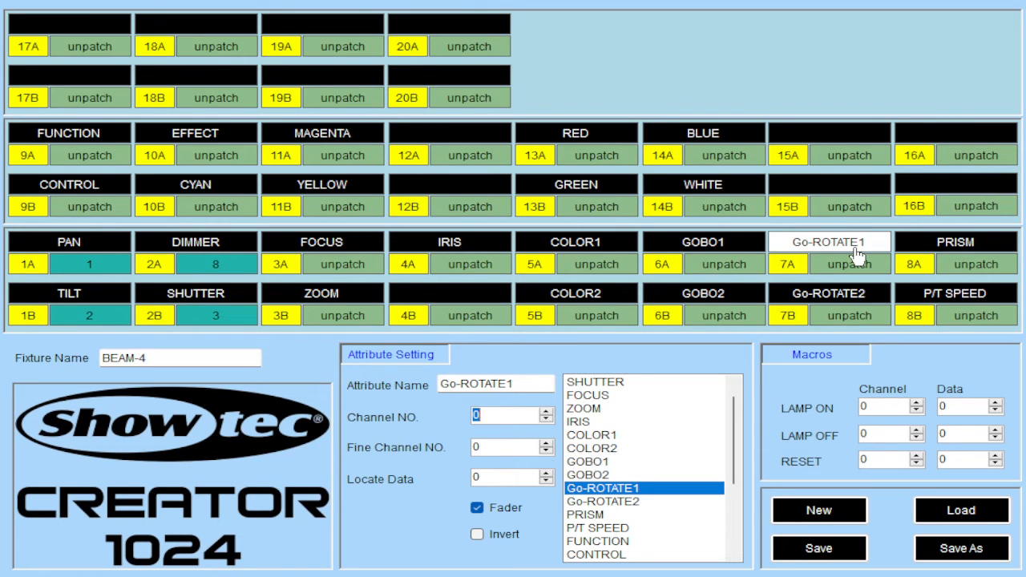
pyautogui.write('9')
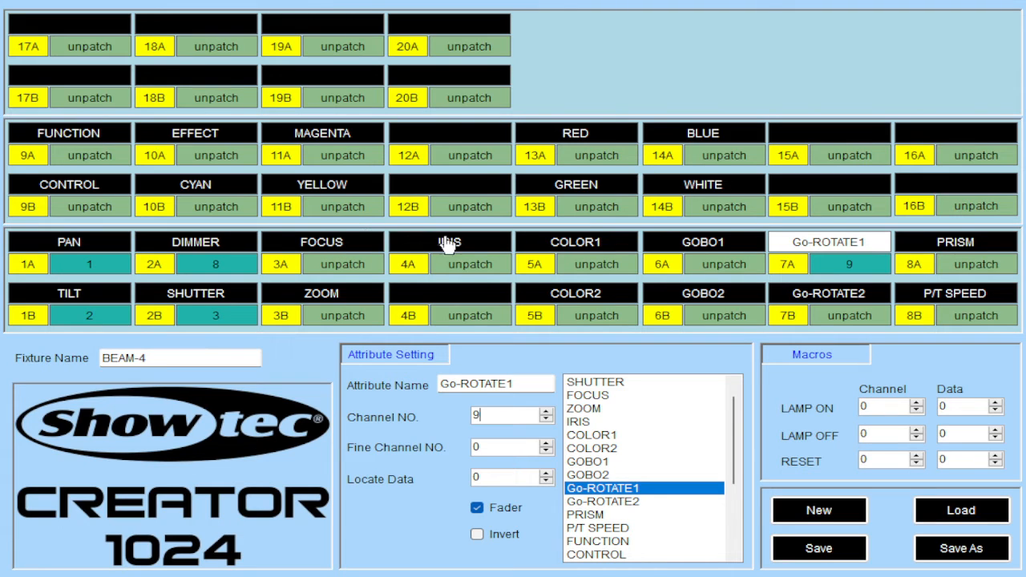
# Change the FOCUS attribute in slot 3A to UNCATEGORISED and patch it to channel 4.
pyautogui.click(322, 245)
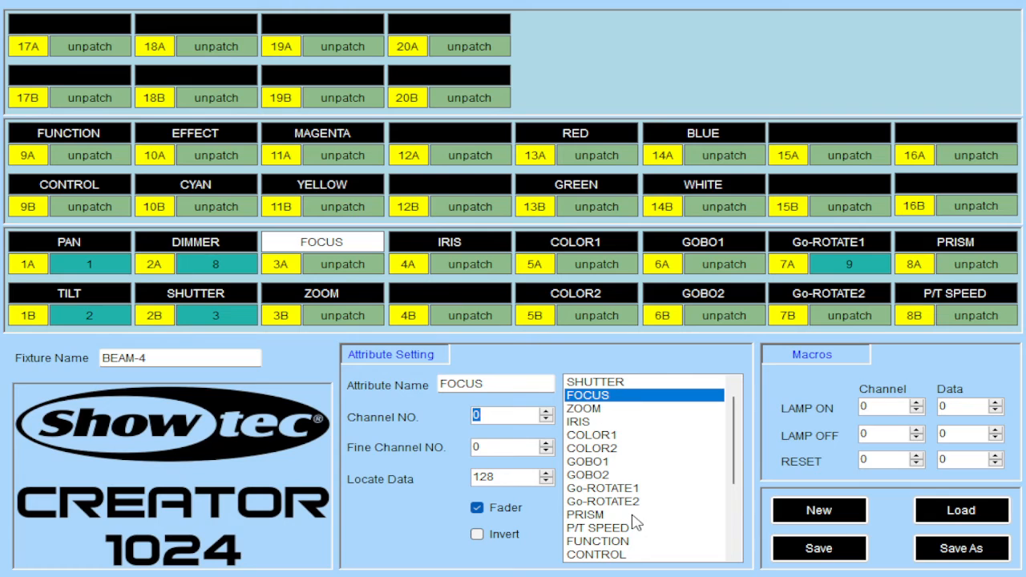
pyautogui.scroll(-1, 635, 523)
pyautogui.scroll(2, 634, 523)
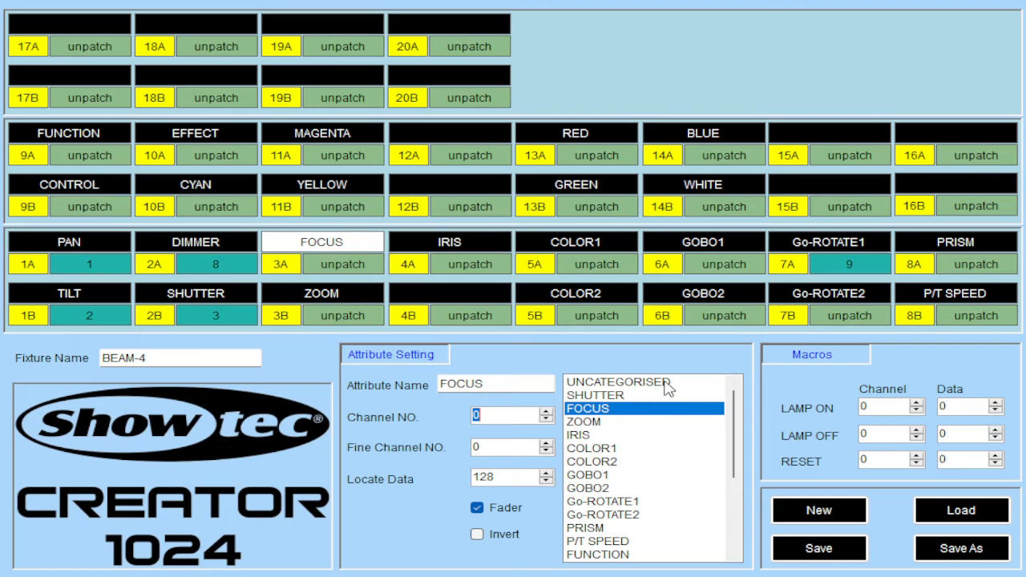
pyautogui.click(664, 383)
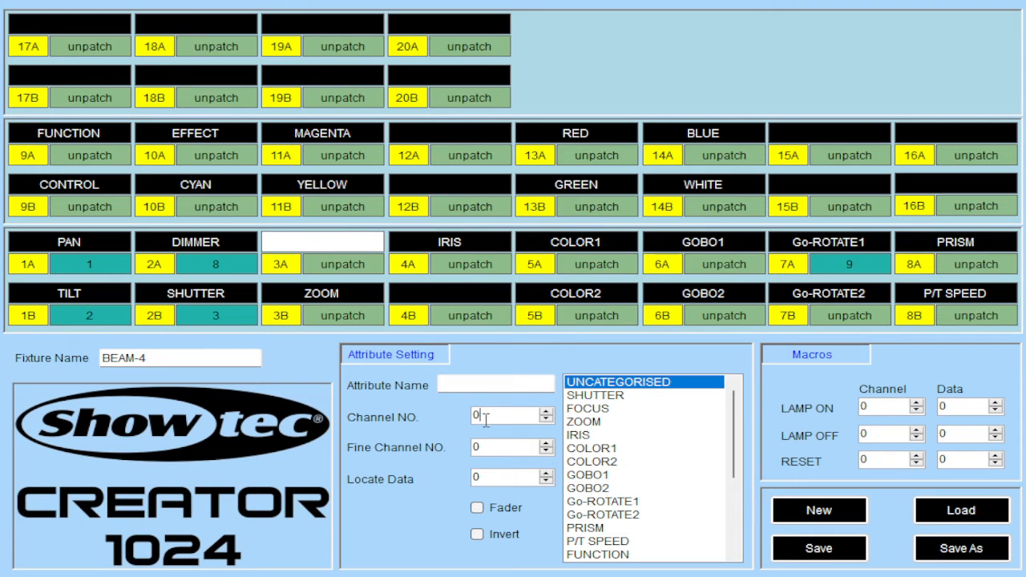
pyautogui.press('BackSpace')
pyautogui.write('4')
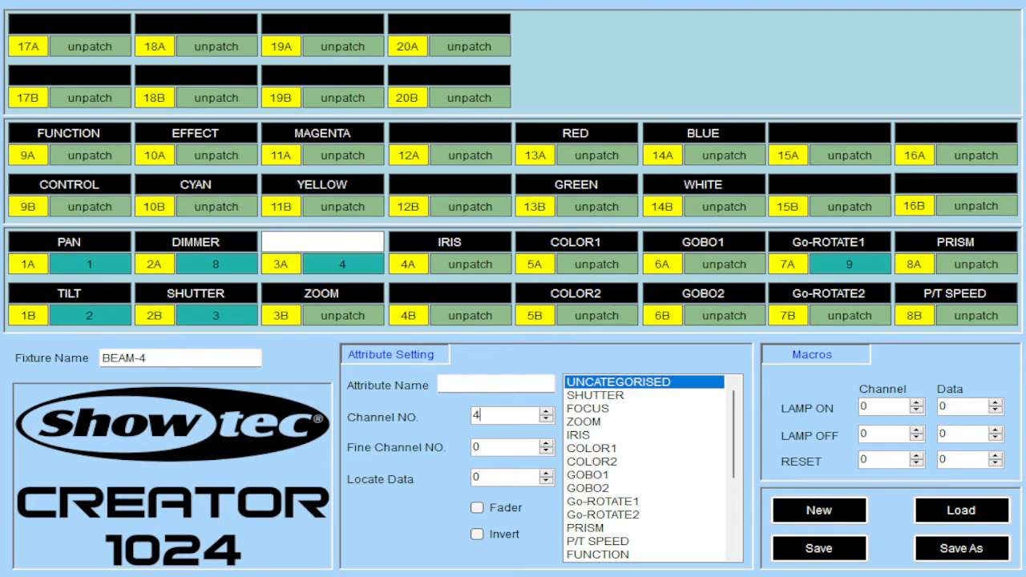
# Change the ZOOM attribute in slot 3B to UNCATEGORISED and patch it to channel 5.
pyautogui.click(337, 298)
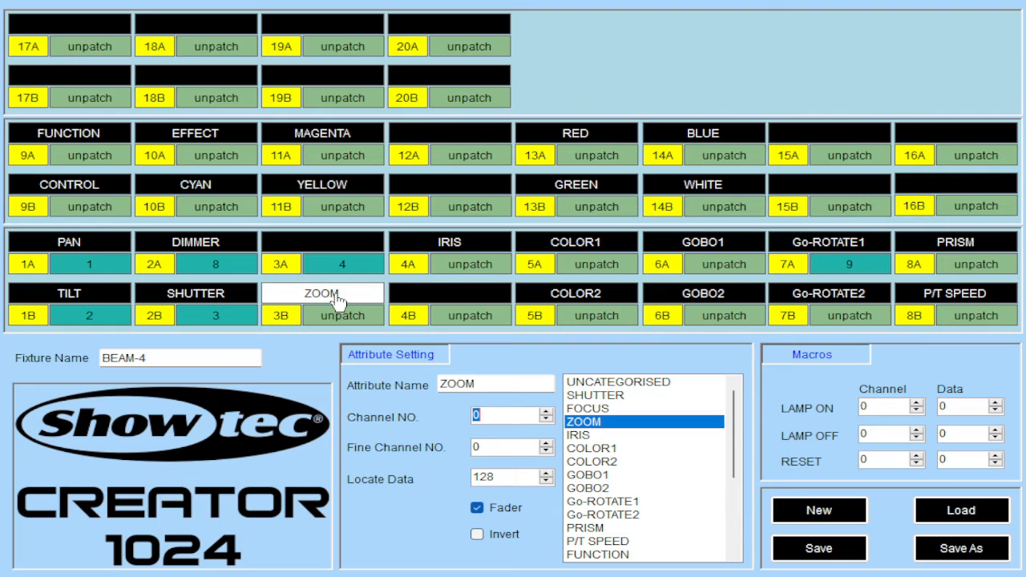
pyautogui.click(634, 383)
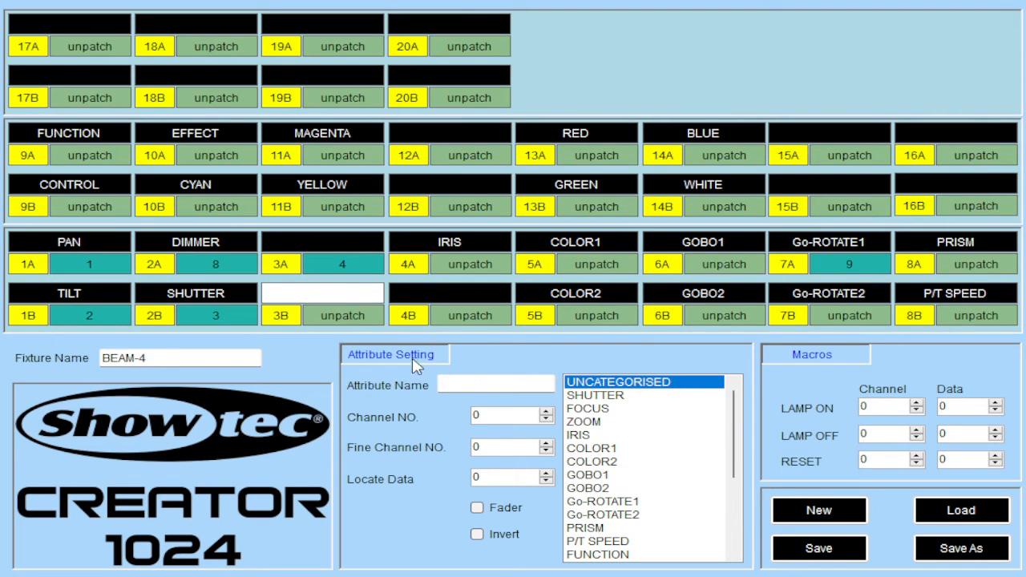
pyautogui.click(492, 416)
pyautogui.write('5')
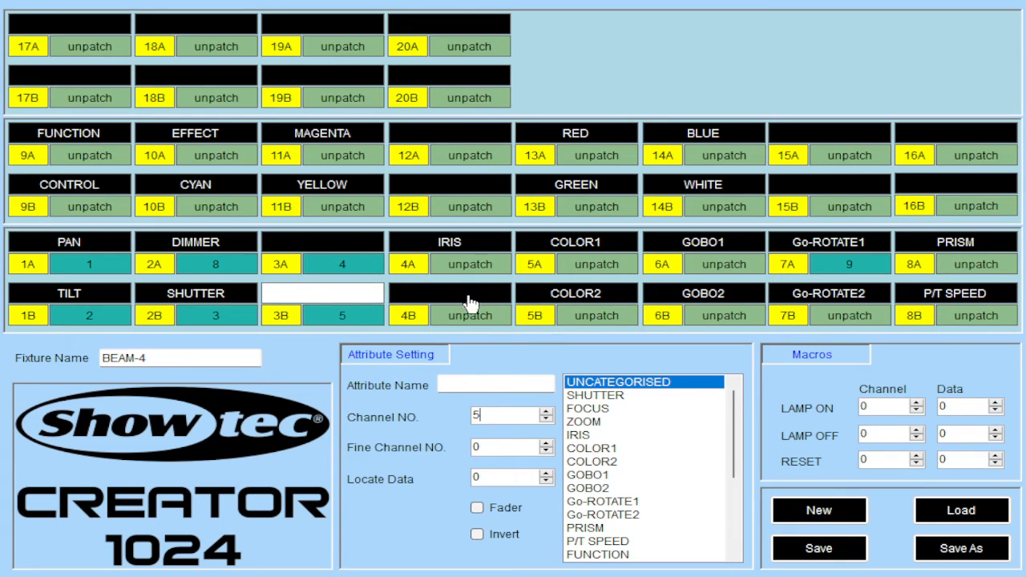
# Change the IRIS attribute in slot 4A to UNCATEGORISED on channel 6 and patch the blank slot 4B to channel 7.
pyautogui.click(470, 246)
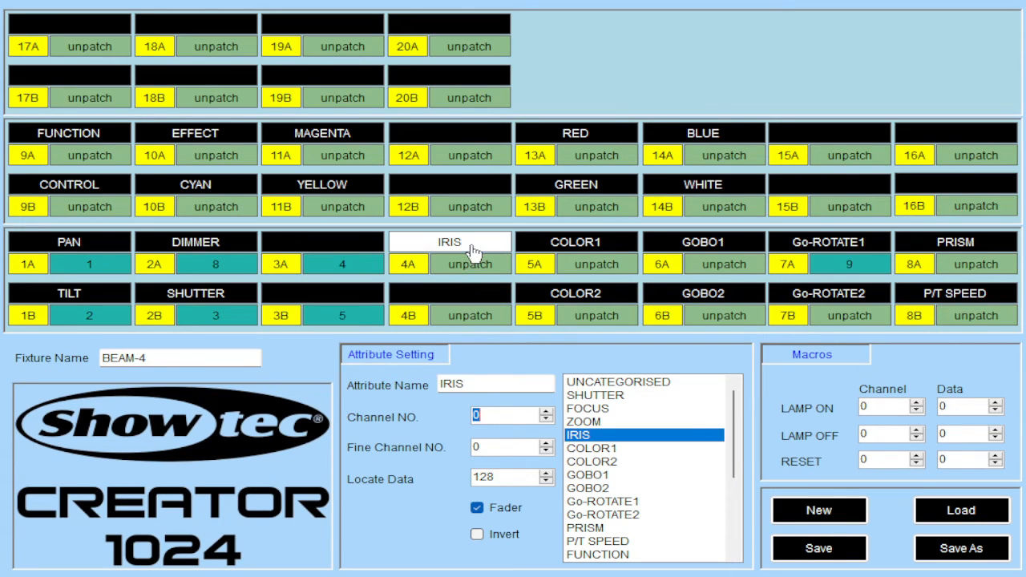
pyautogui.click(598, 384)
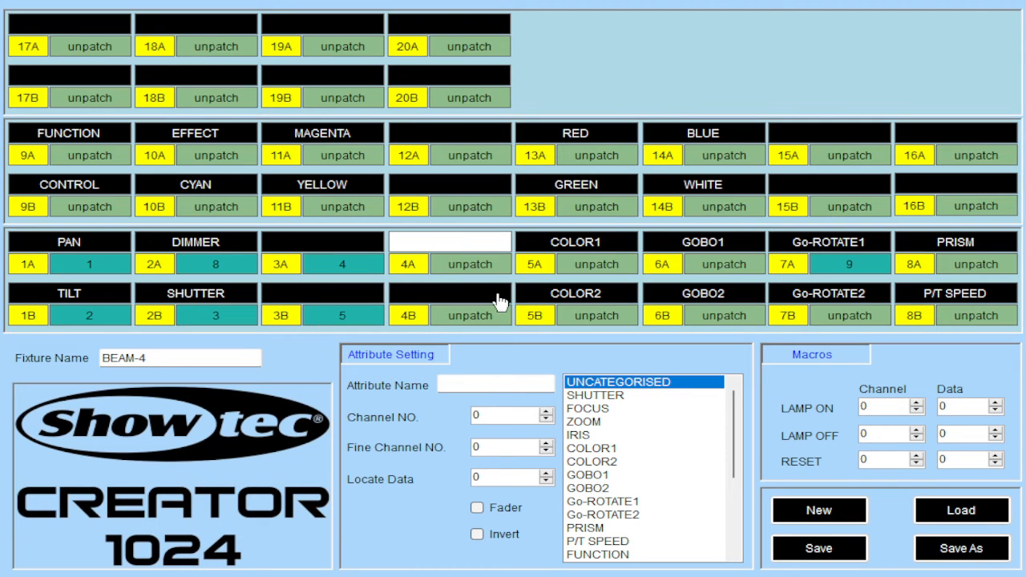
pyautogui.click(501, 419)
pyautogui.write('6')
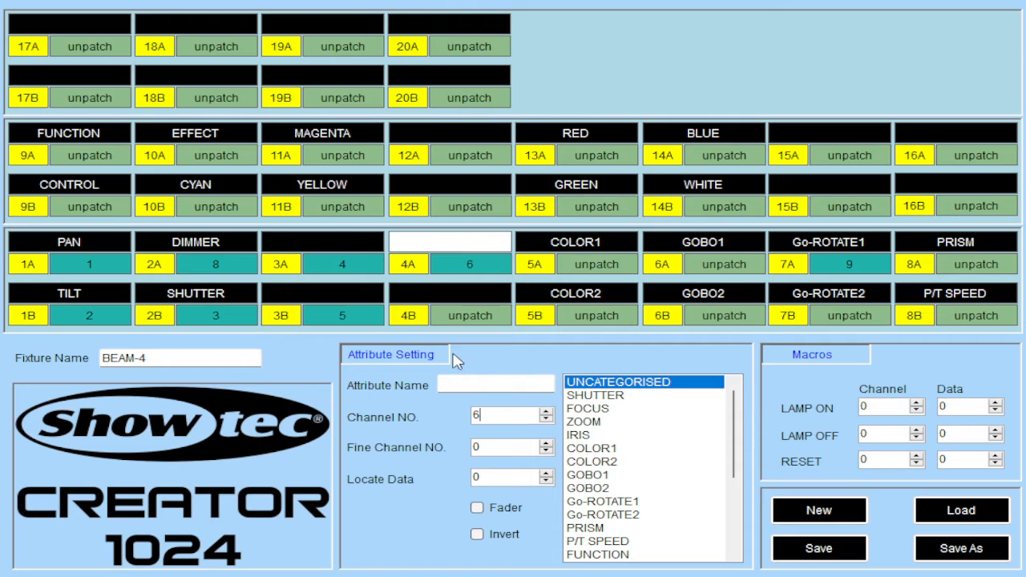
pyautogui.click(436, 300)
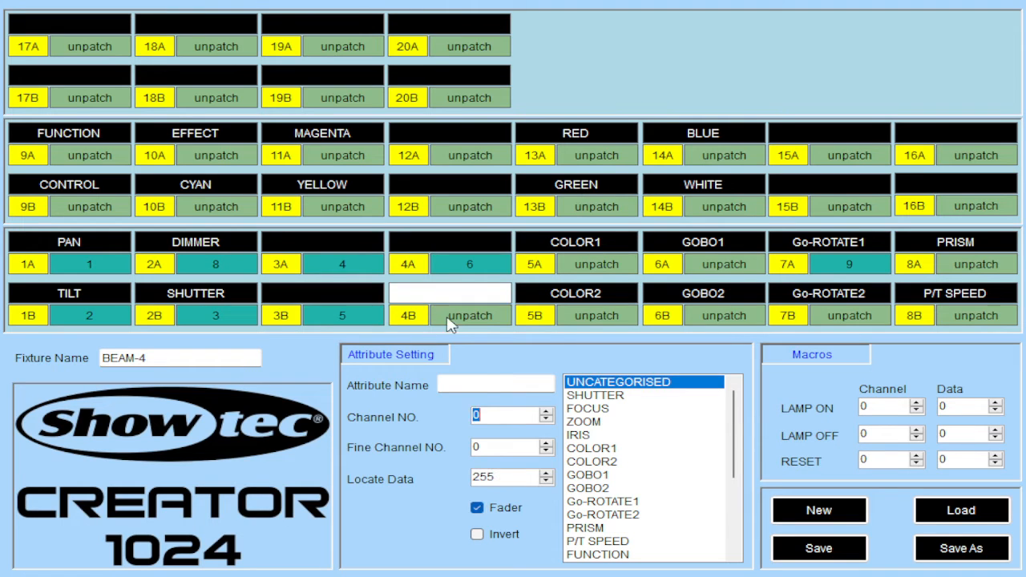
pyautogui.write('7')
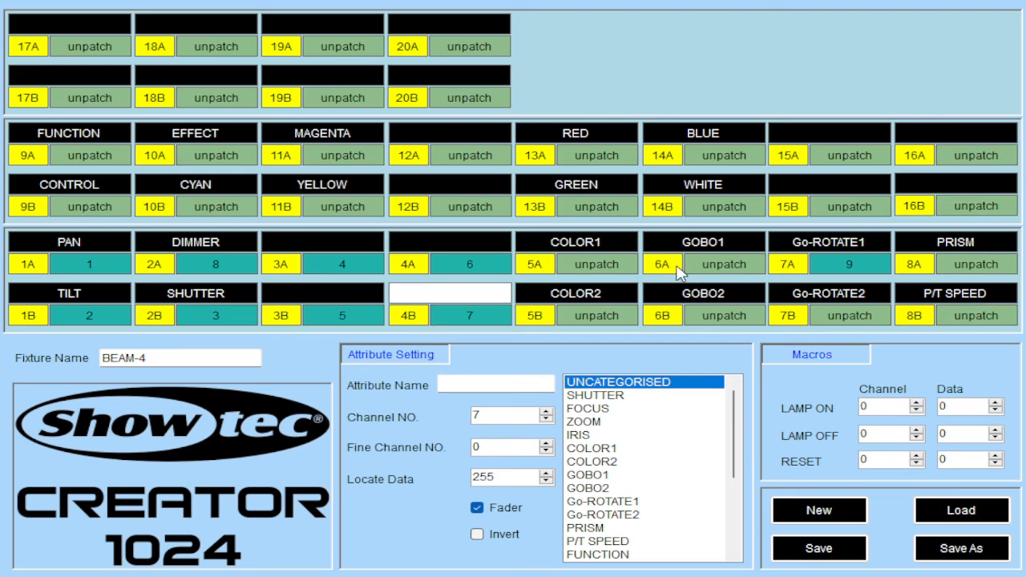
# Patch COLOR1 to channel 10 and FUNCTION to channel 11, and save the BEAM-4 profile as a new file.
pyautogui.click(581, 249)
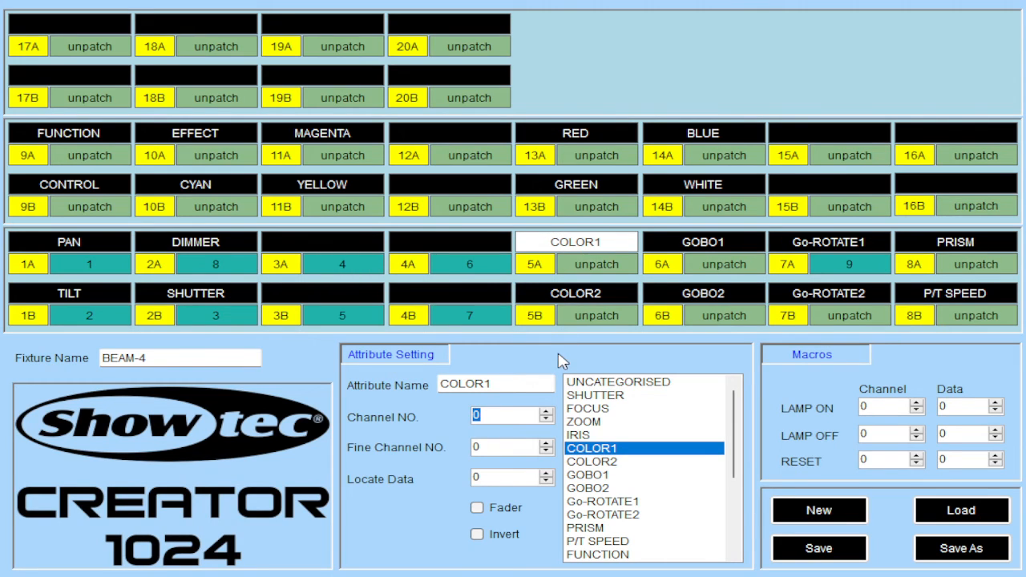
pyautogui.write('10')
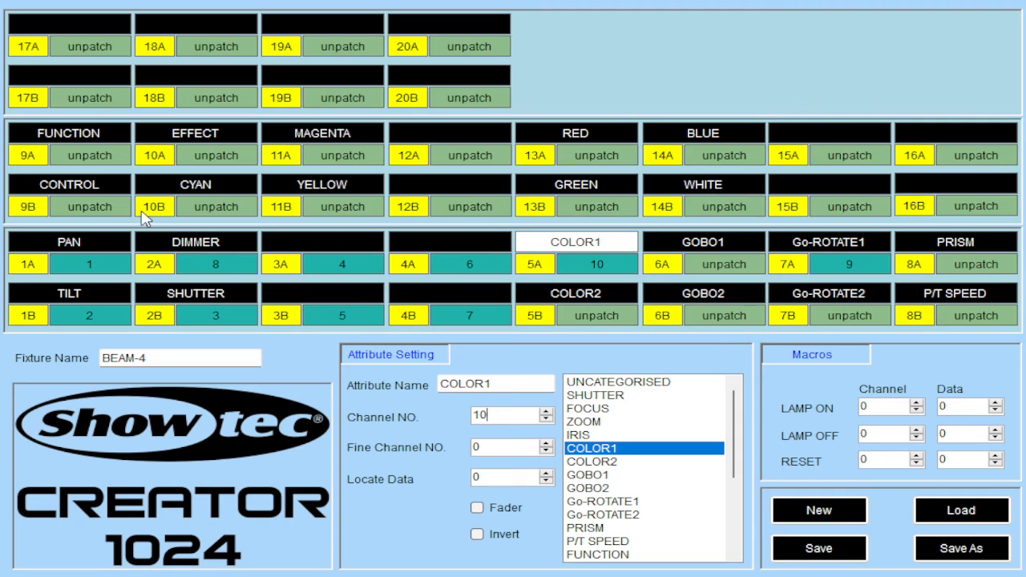
pyautogui.click(71, 134)
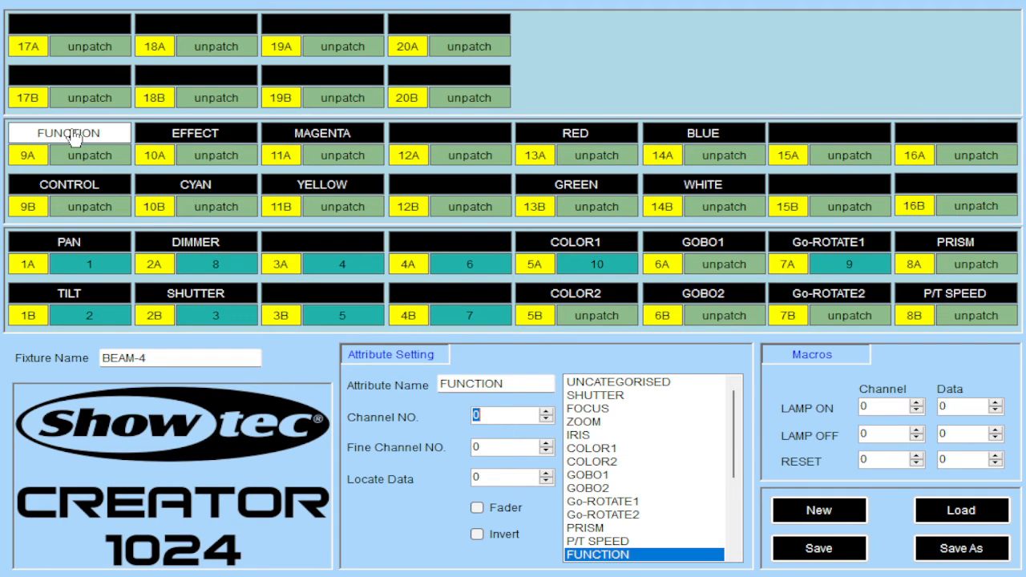
pyautogui.write('11')
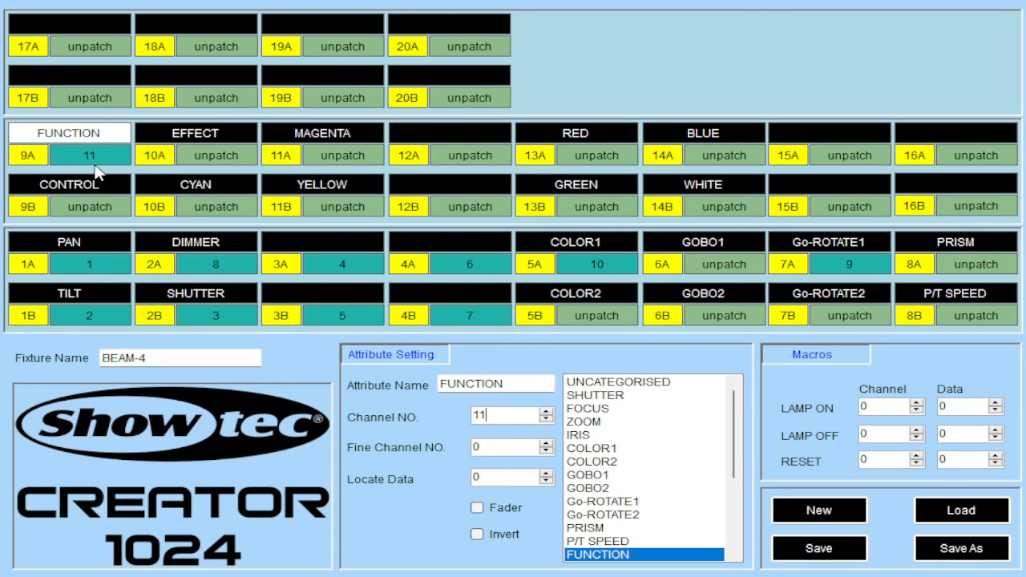
pyautogui.click(945, 548)
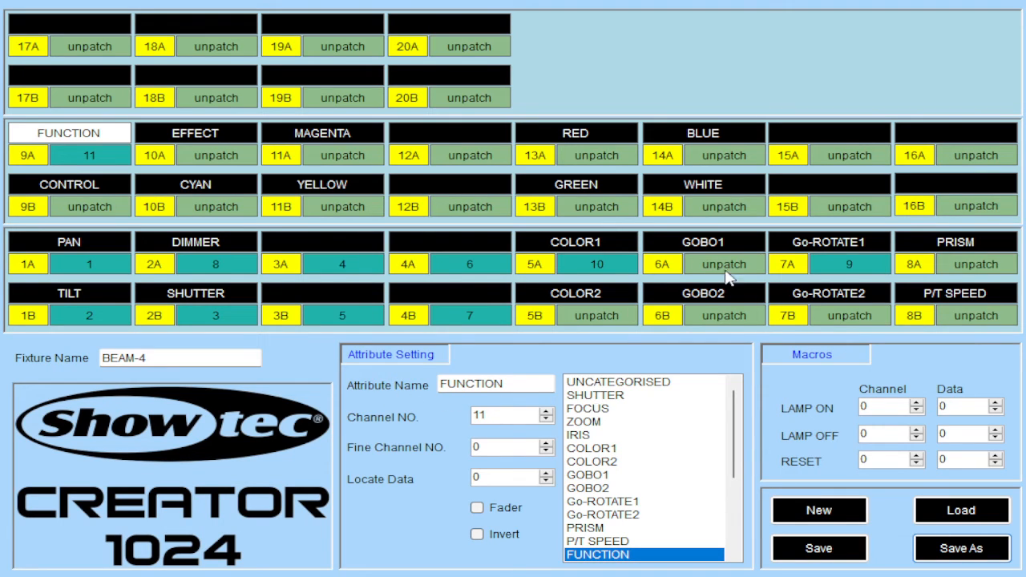
# Start a new fixture profile and name it BEAM-100W.
pyautogui.click(835, 517)
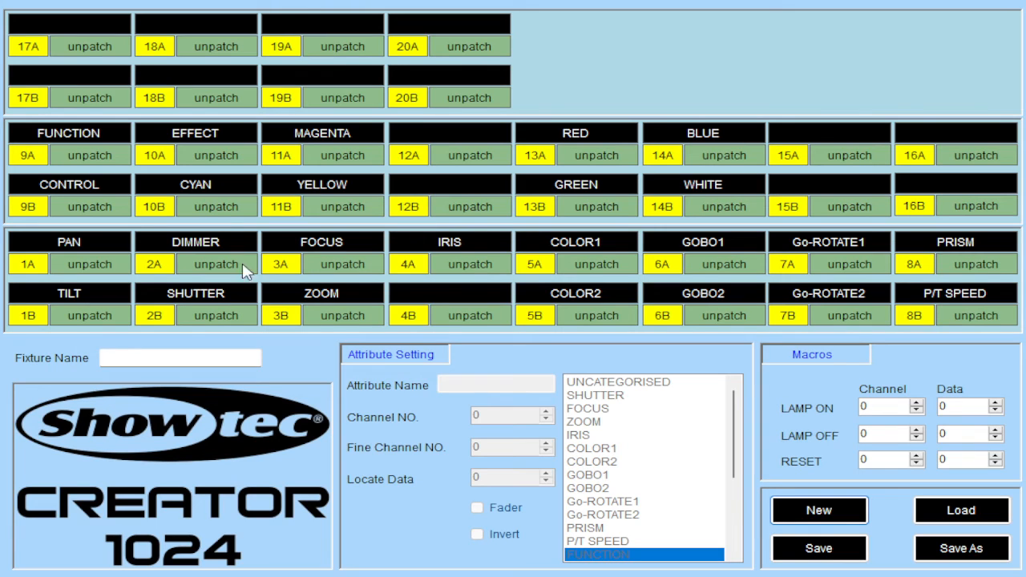
pyautogui.click(142, 362)
pyautogui.write('BEAM-100')
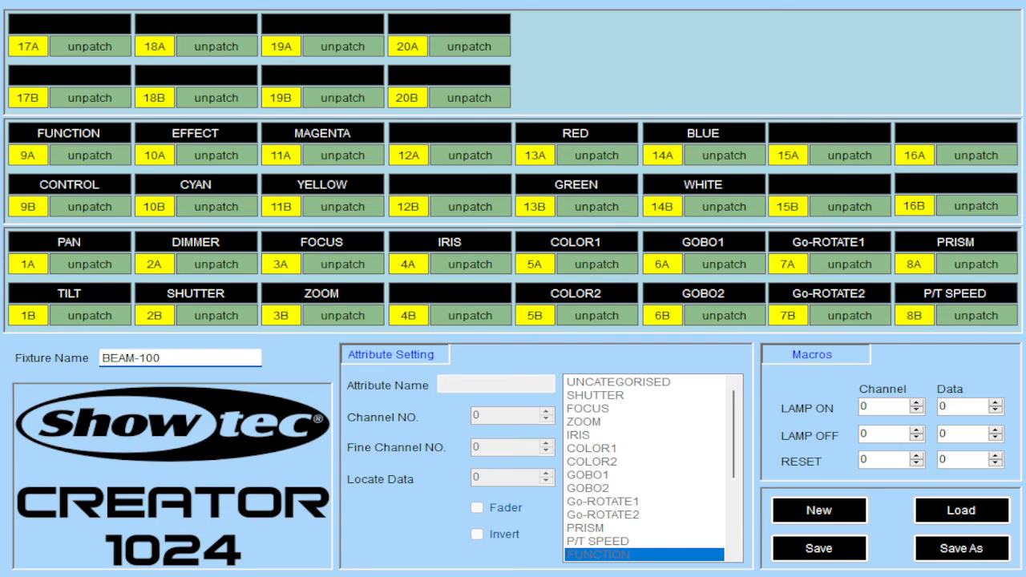
pyautogui.write('W')
pyautogui.click(259, 350)
# Patch PAN to channel 1 with fine channel 2.
pyautogui.click(89, 240)
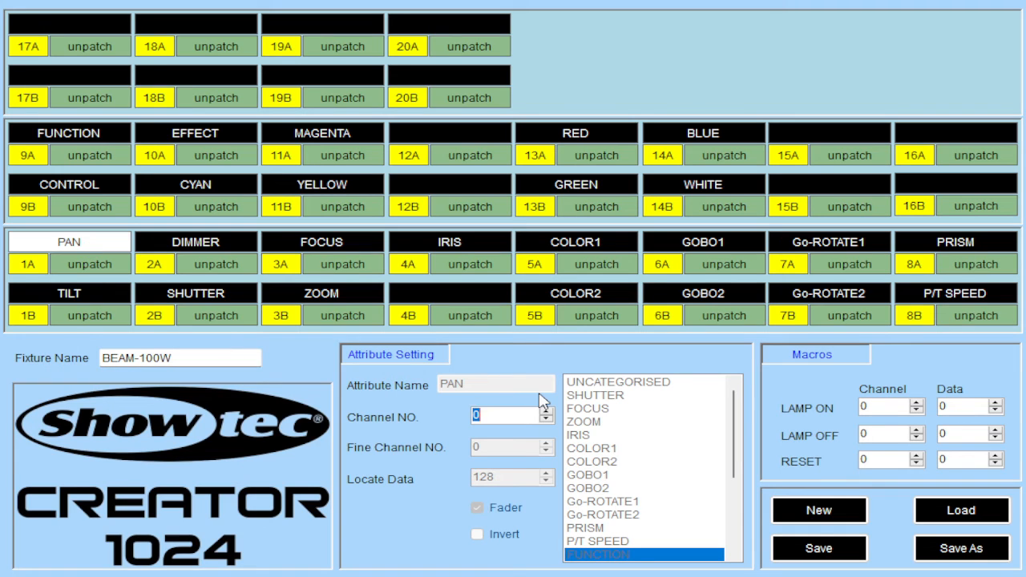
pyautogui.write('1')
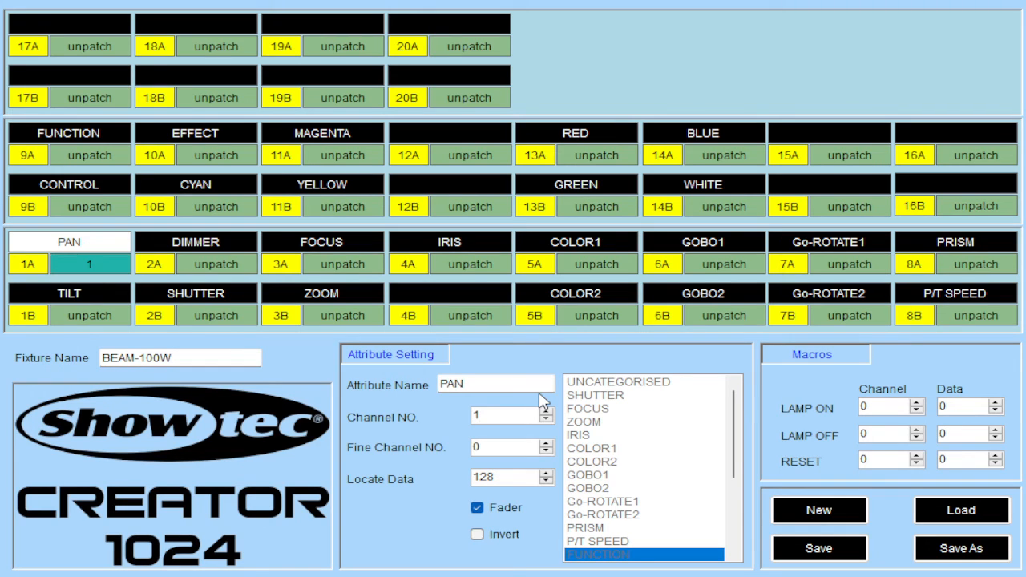
pyautogui.click(511, 450)
pyautogui.press('BackSpace')
pyautogui.write('2')
# Patch TILT to channel 3 with fine channel 4.
pyautogui.click(116, 303)
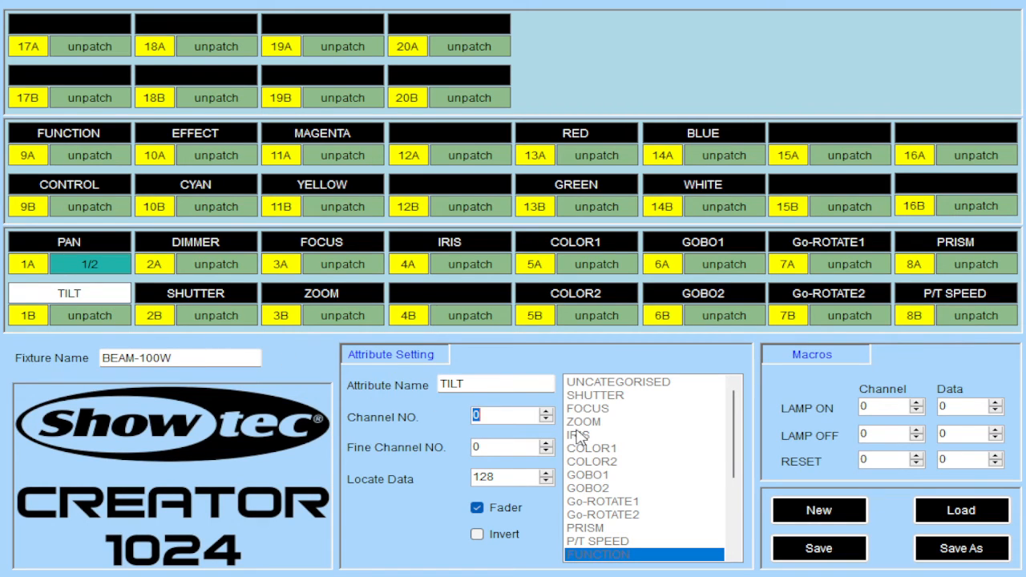
pyautogui.write('3')
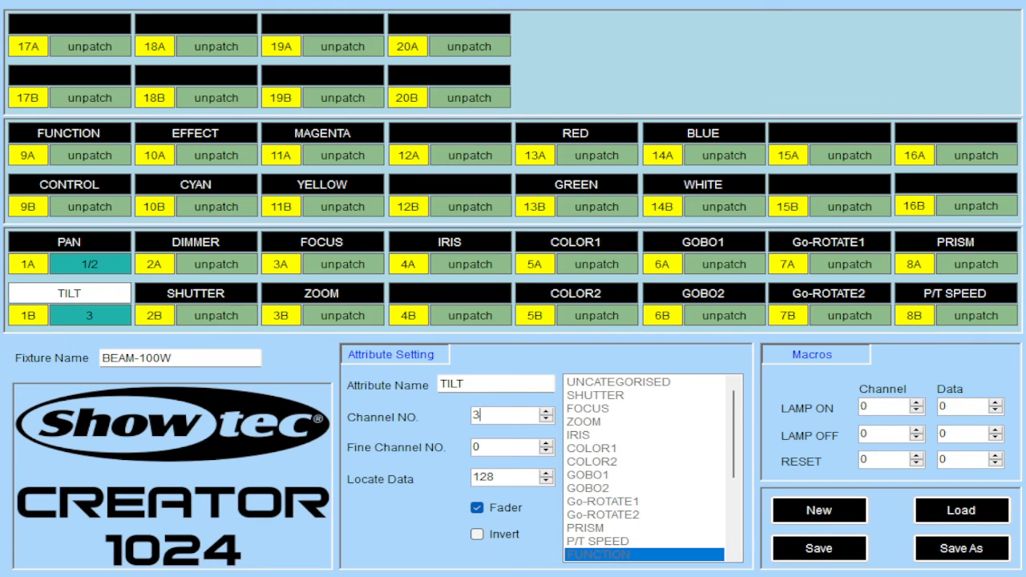
pyautogui.click(504, 452)
pyautogui.write('4')
# Reassign attribute slot 9B to P/T SPEED and slot 8B to PRSIM ROT.
pyautogui.click(70, 189)
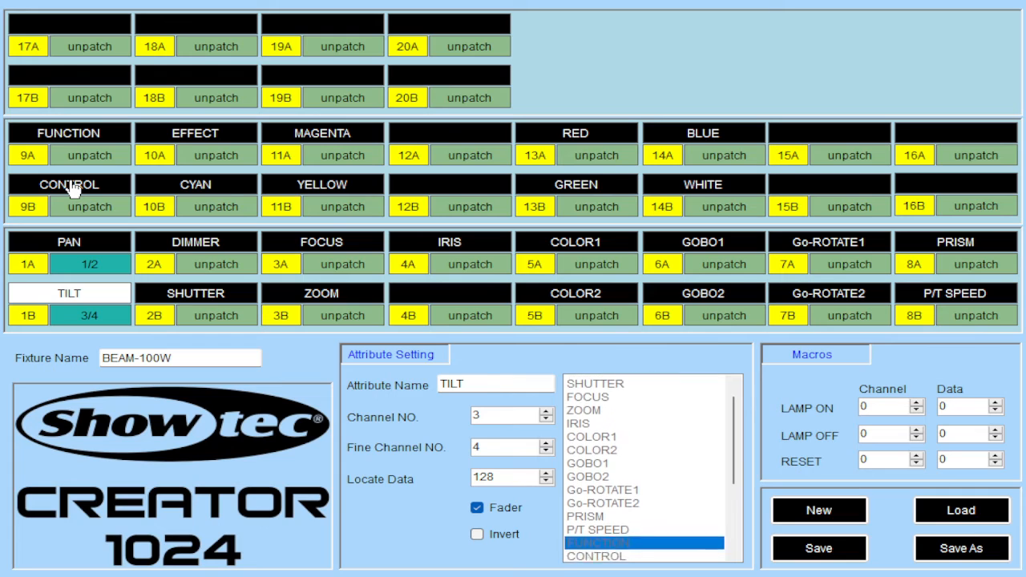
pyautogui.click(613, 542)
pyautogui.click(629, 529)
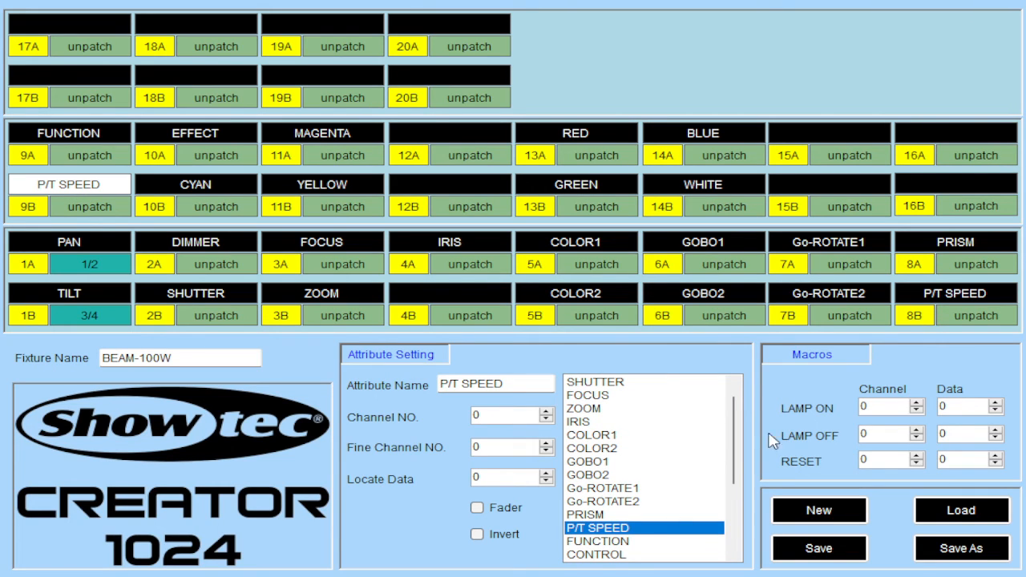
pyautogui.click(968, 295)
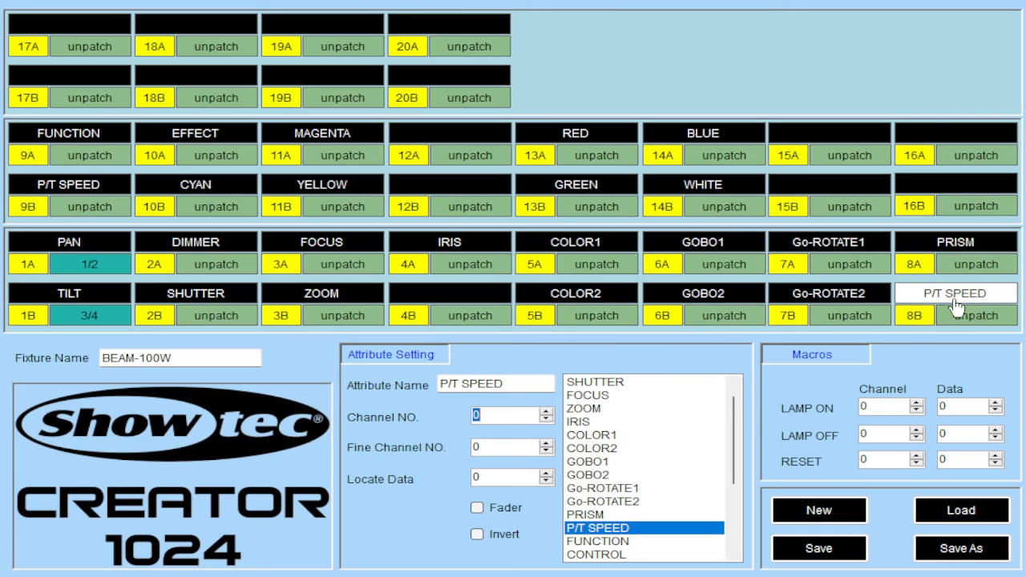
pyautogui.scroll(-4, 682, 503)
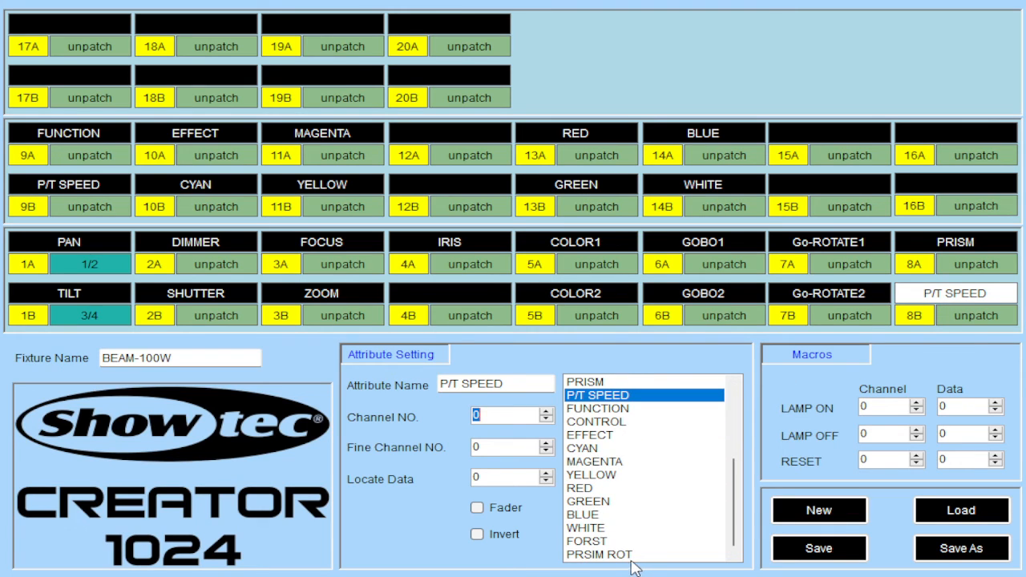
pyautogui.click(634, 559)
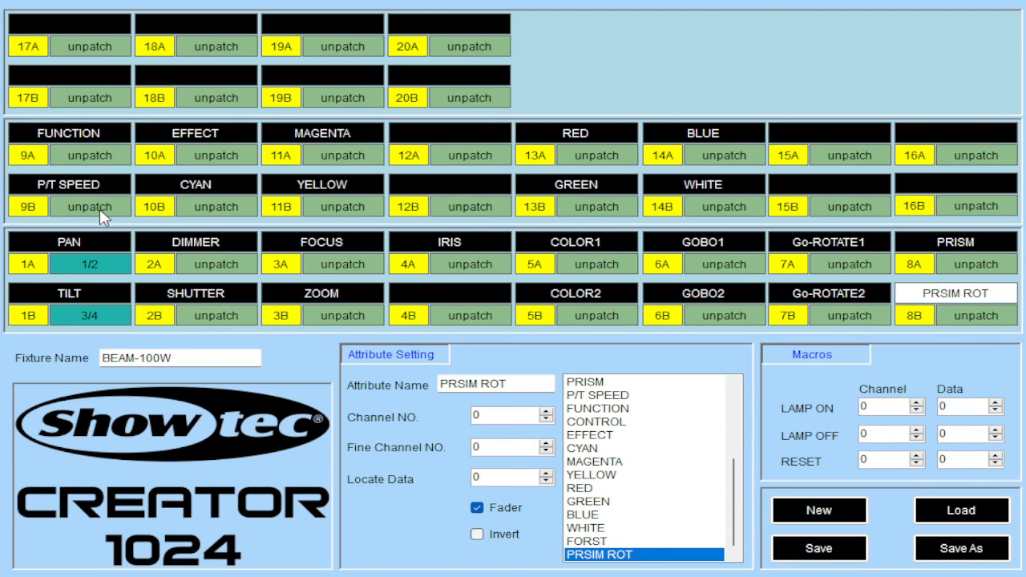
# Patch the P/T SPEED attribute in slot 9B to channel 5.
pyautogui.click(96, 188)
pyautogui.click(498, 423)
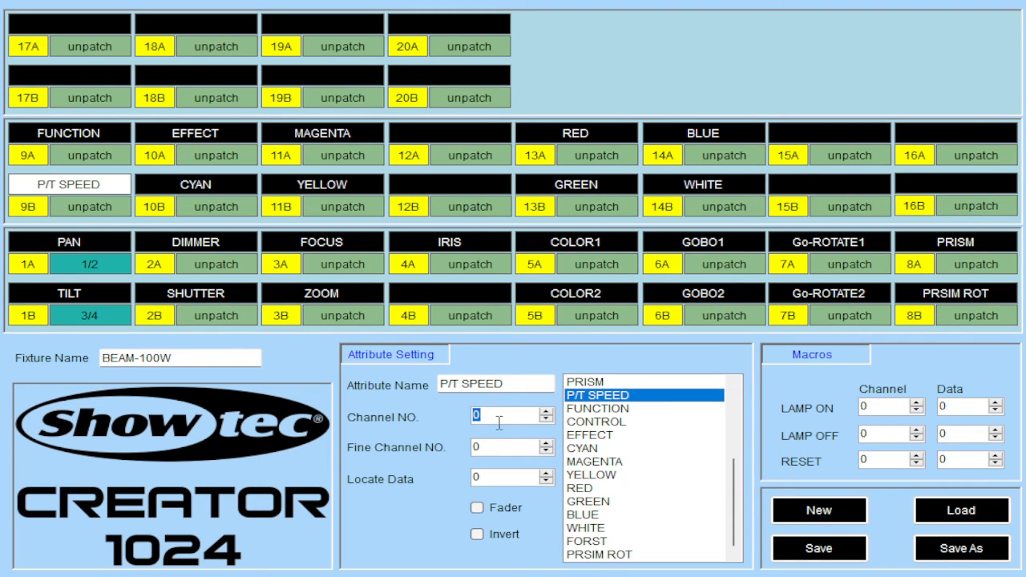
pyautogui.write('5')
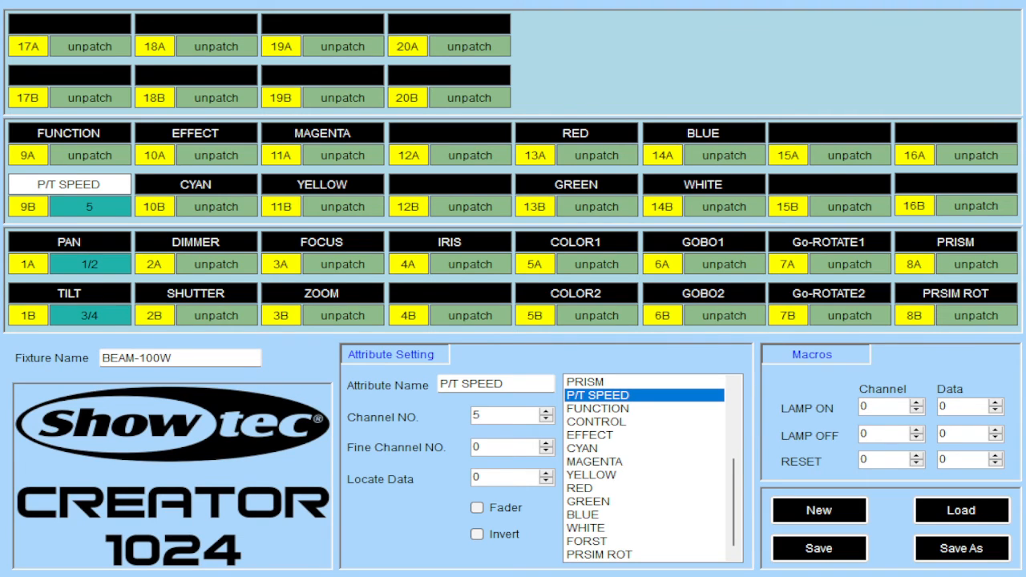
# Patch DIMMER to channel 6 and SHUTTER to channel 7.
pyautogui.click(205, 248)
pyautogui.write('6')
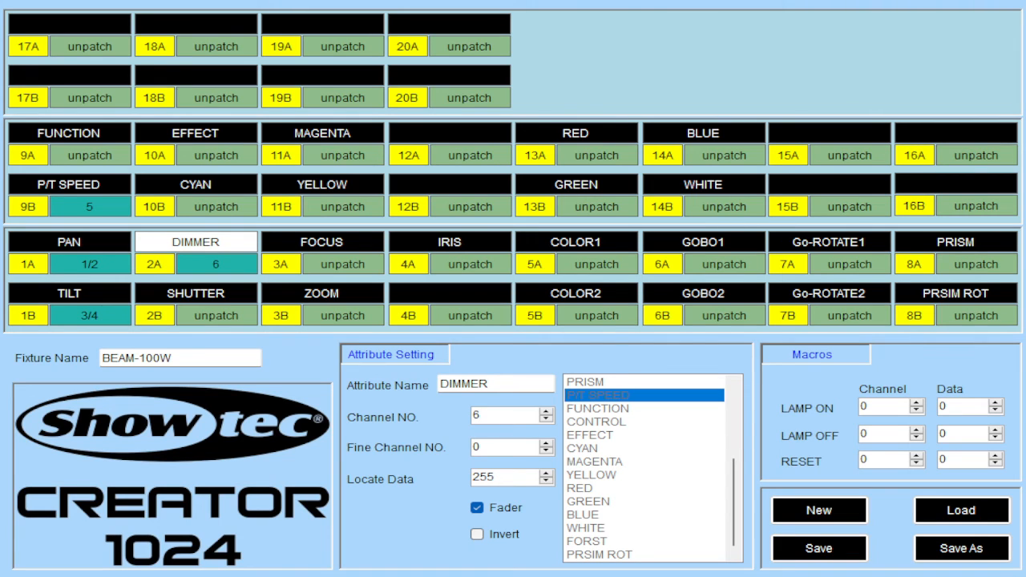
pyautogui.click(195, 295)
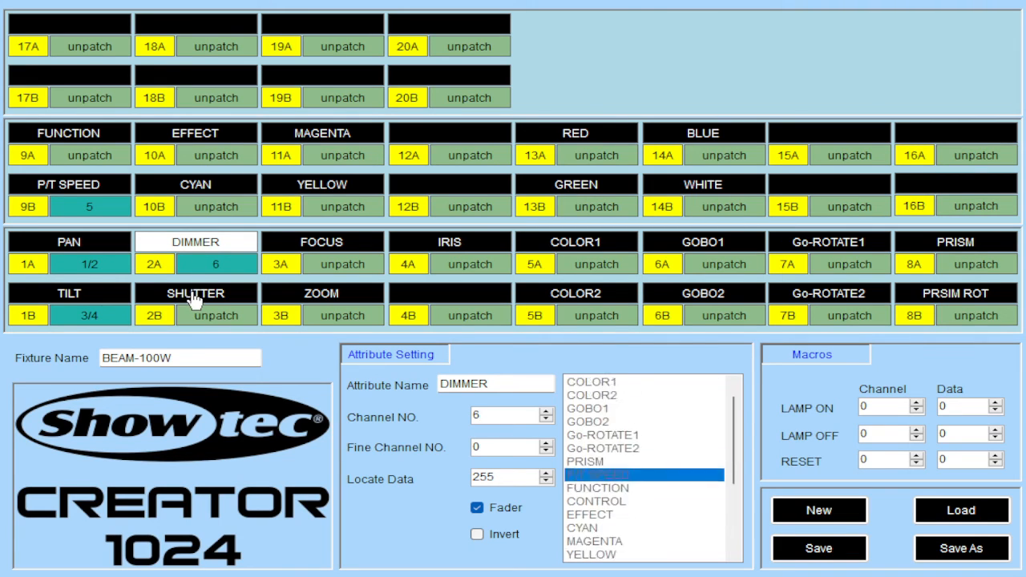
pyautogui.write('7')
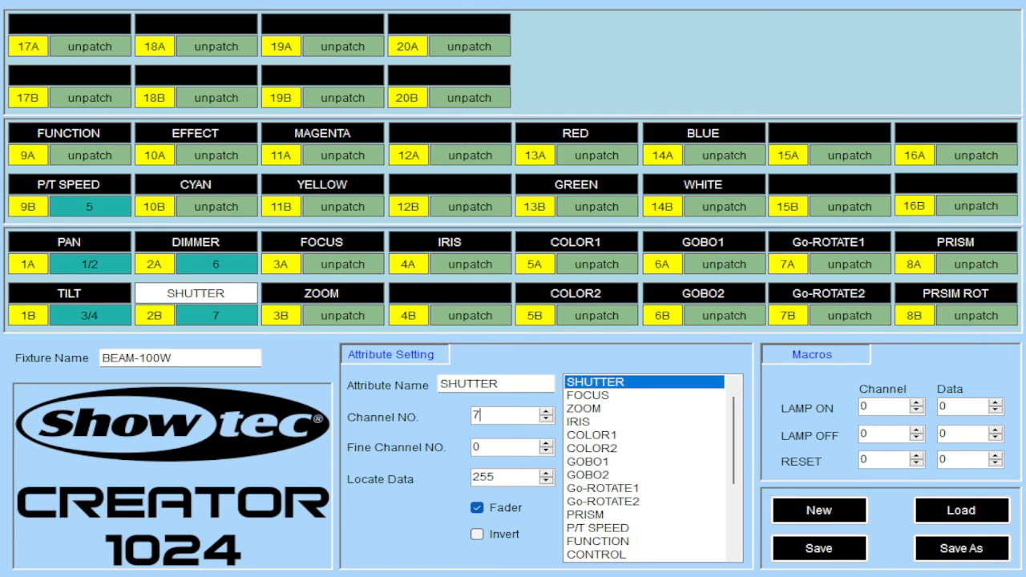
# Patch COLOR1 to channel 8 and GOBO1 to channel 9.
pyautogui.click(565, 245)
pyautogui.write('8')
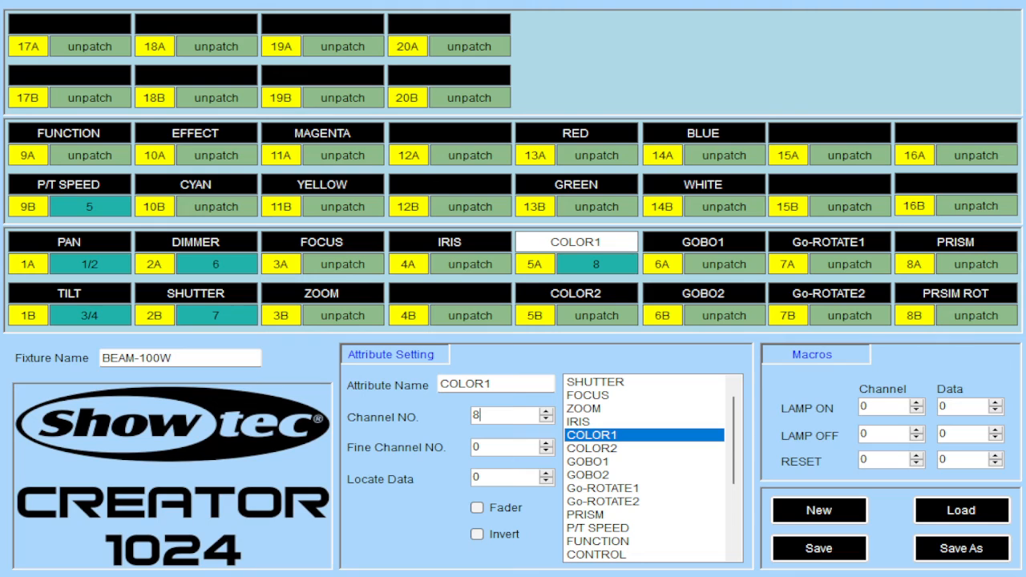
pyautogui.click(724, 255)
pyautogui.write('9')
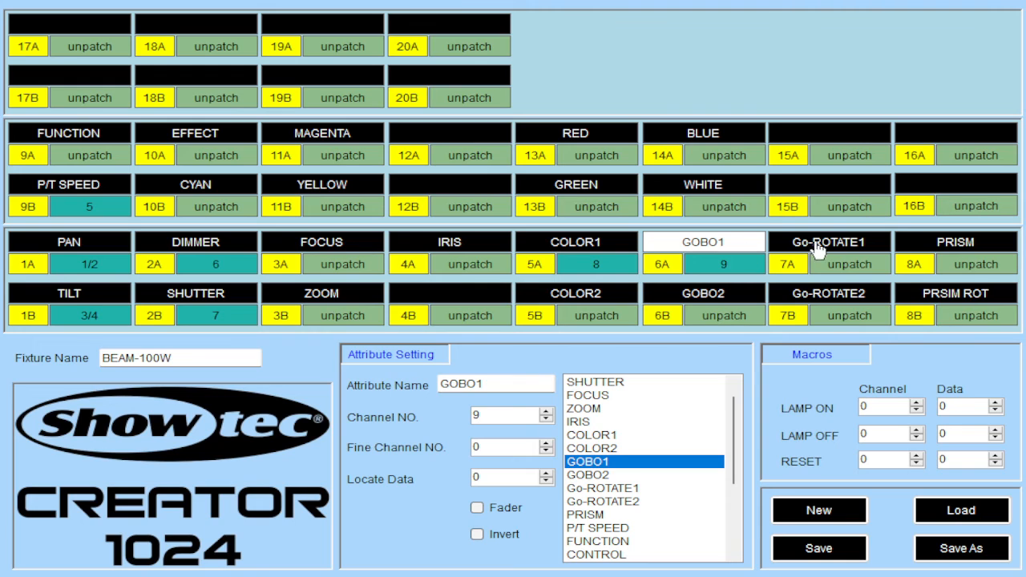
# Patch PRISM to channel 10 and FUNCTION to channel 11.
pyautogui.click(948, 245)
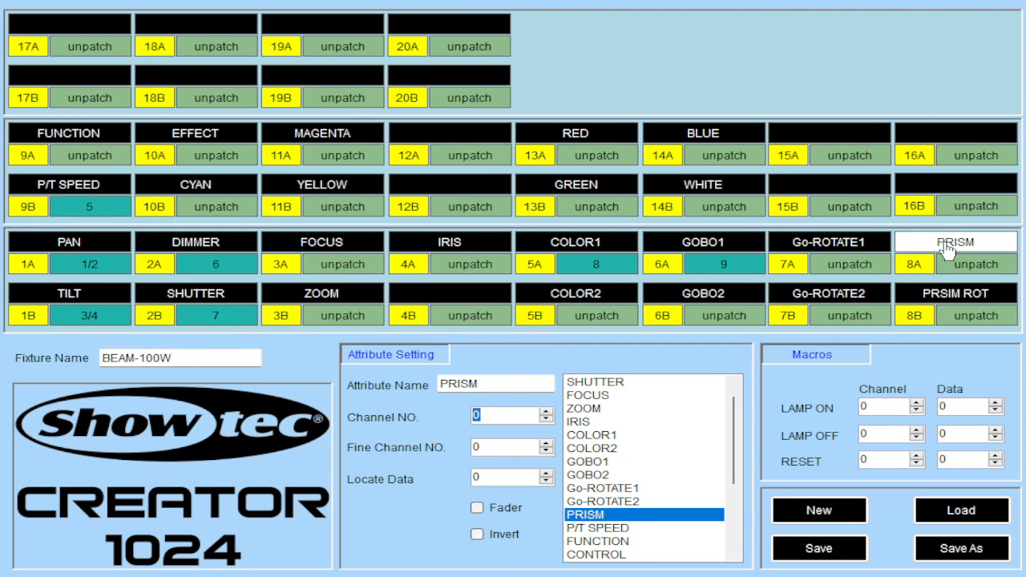
pyautogui.write('10')
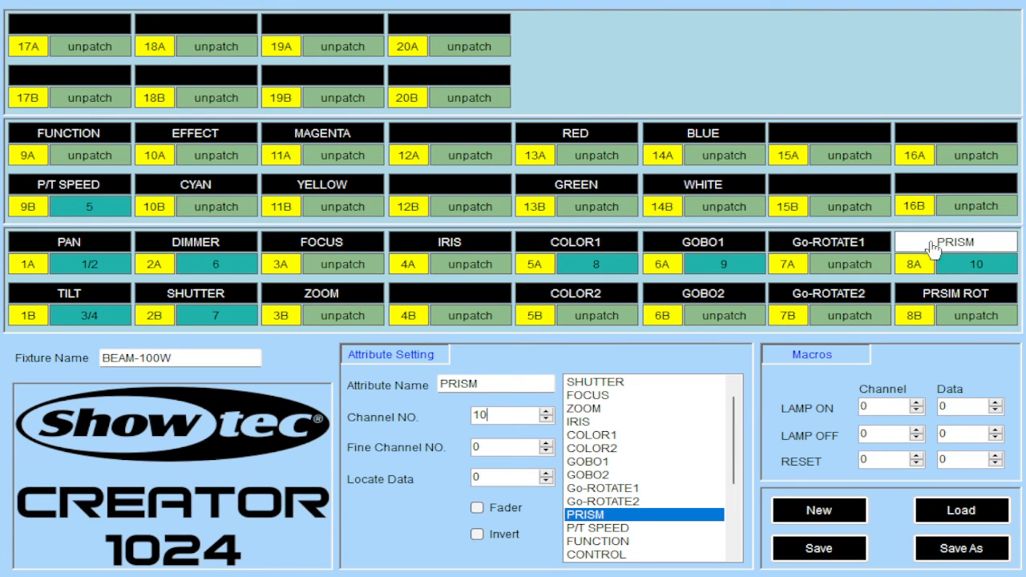
pyautogui.click(955, 297)
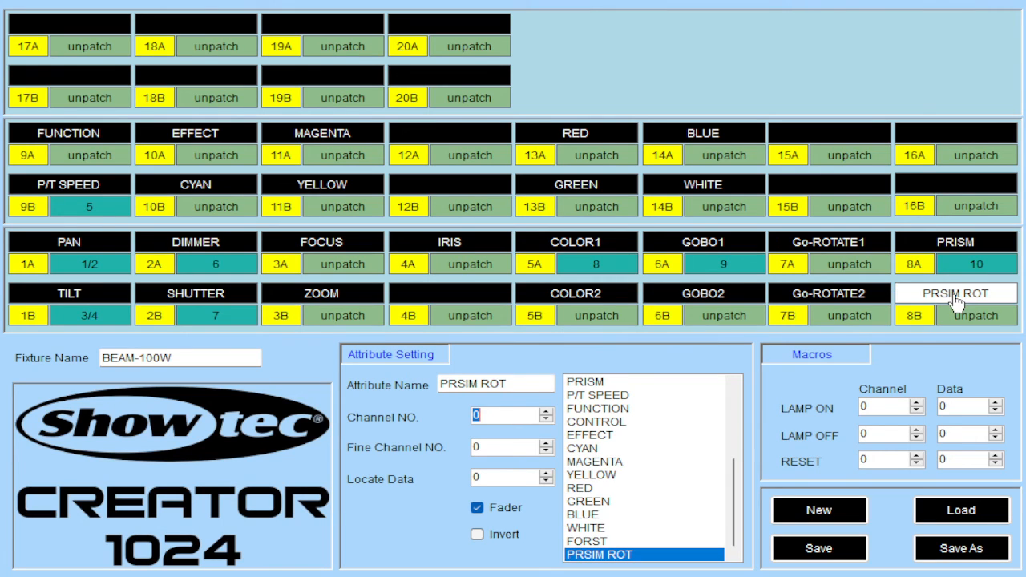
pyautogui.click(968, 245)
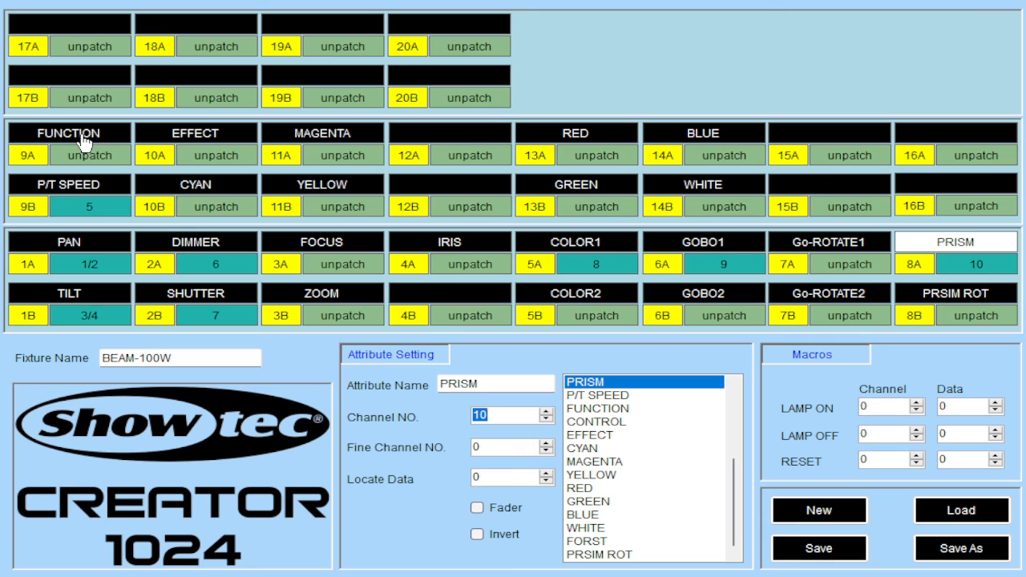
pyautogui.click(84, 141)
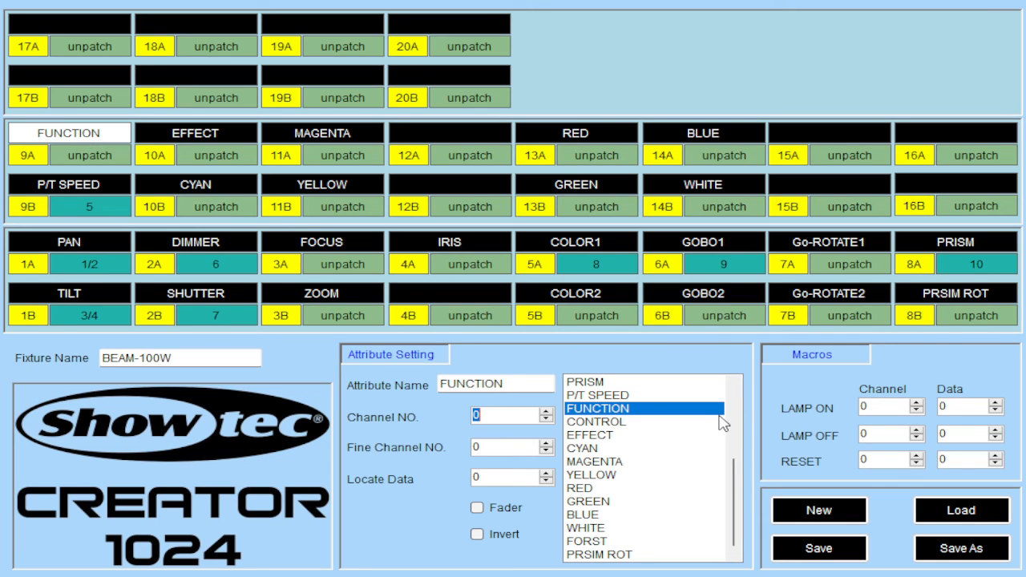
pyautogui.write('11')
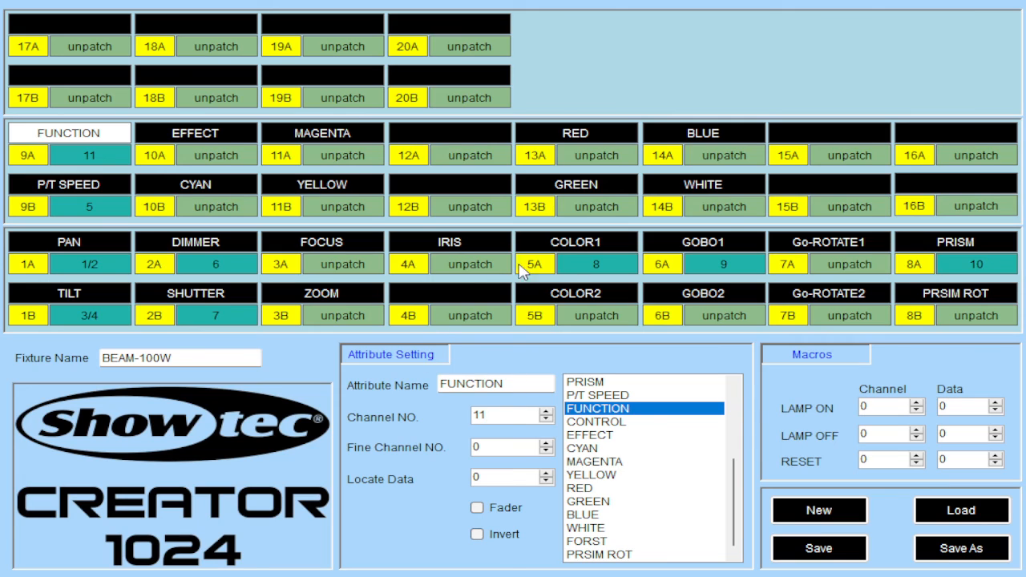
# Patch EFFECT to channel 12 and start saving the BEAM-100W profile as a new file.
pyautogui.click(215, 143)
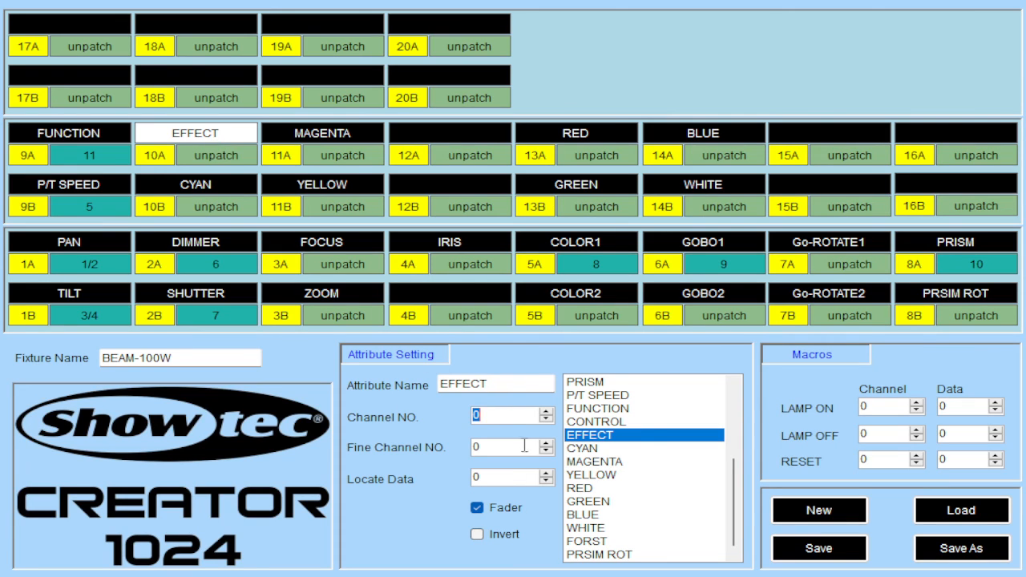
pyautogui.write('12')
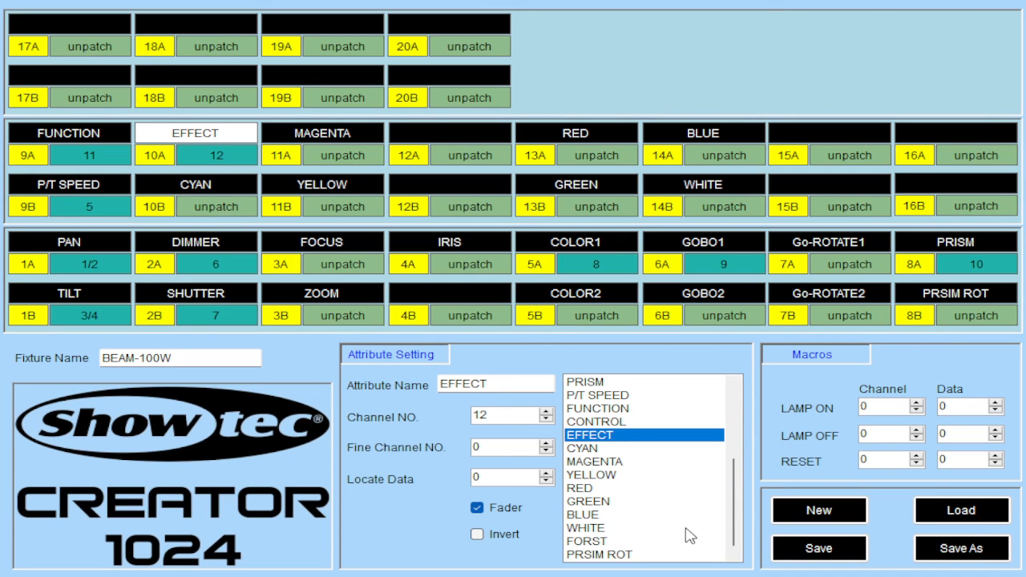
pyautogui.click(952, 543)
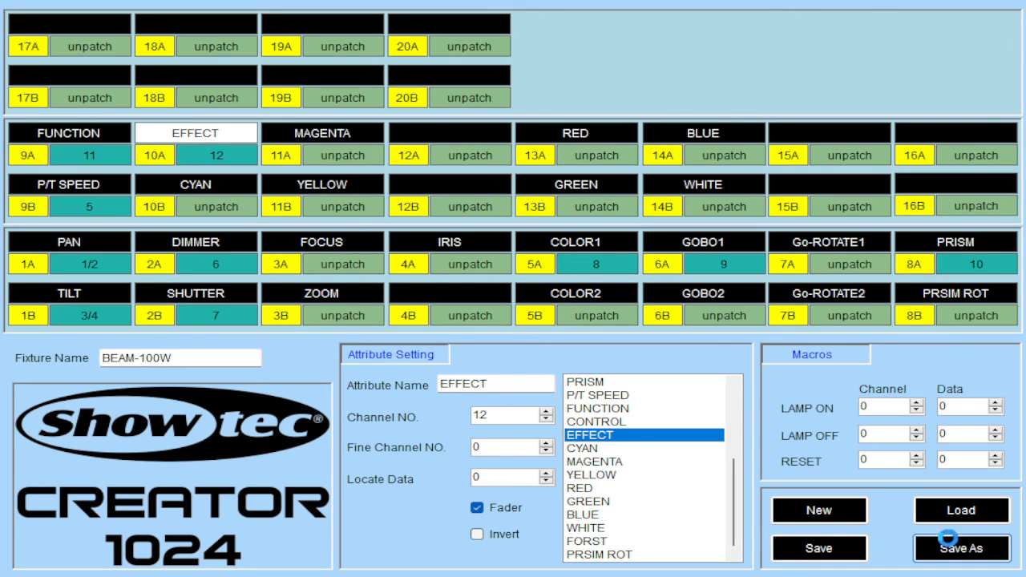